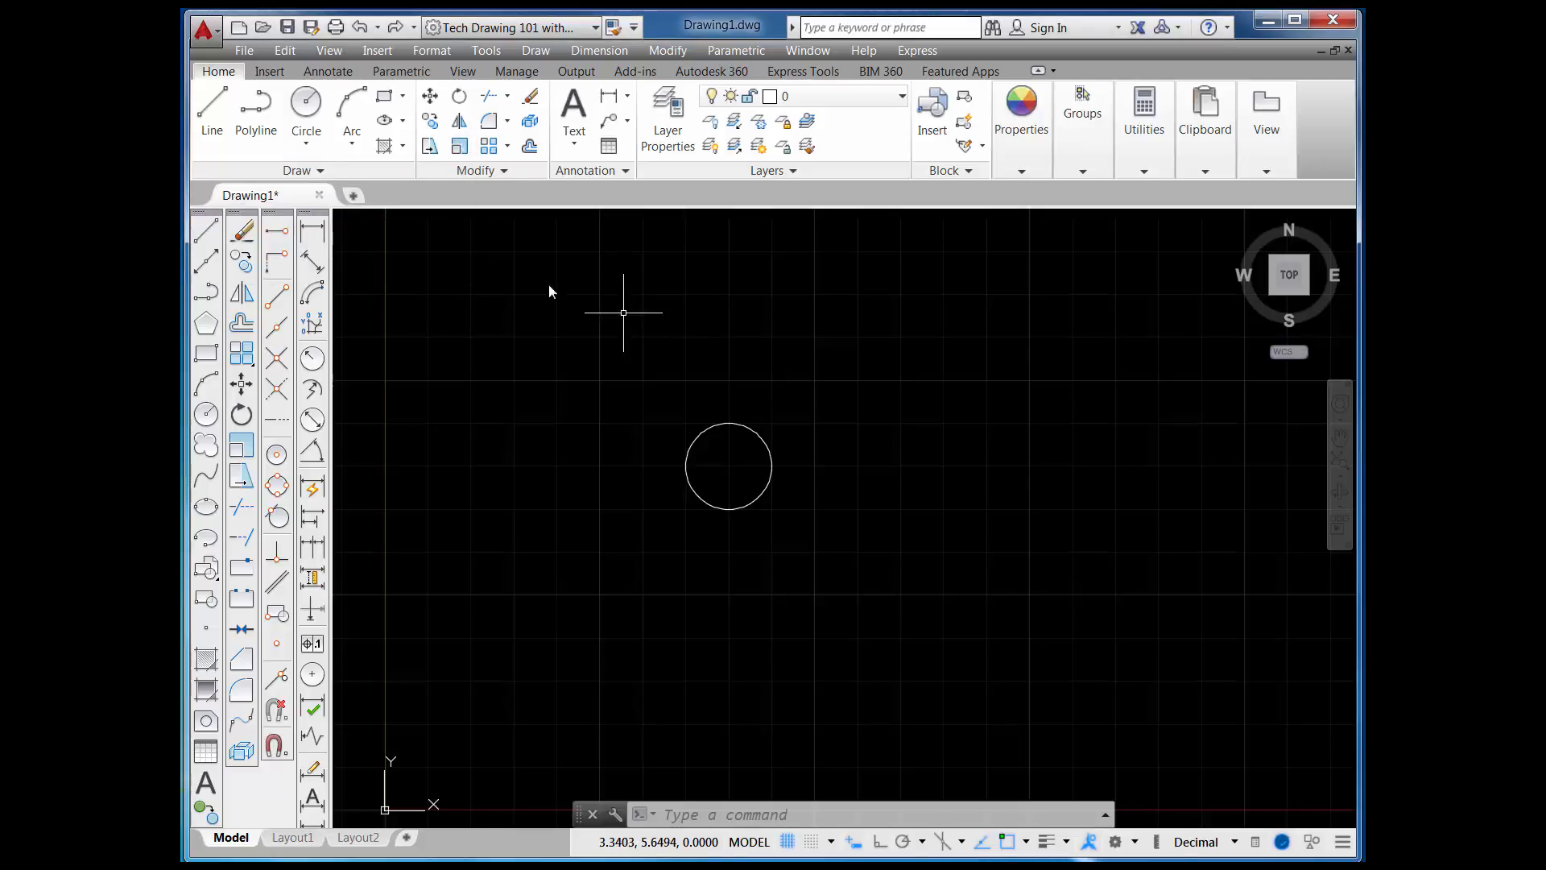
- Scale the circle about its center point by a factor of 2
left_click(459, 146)
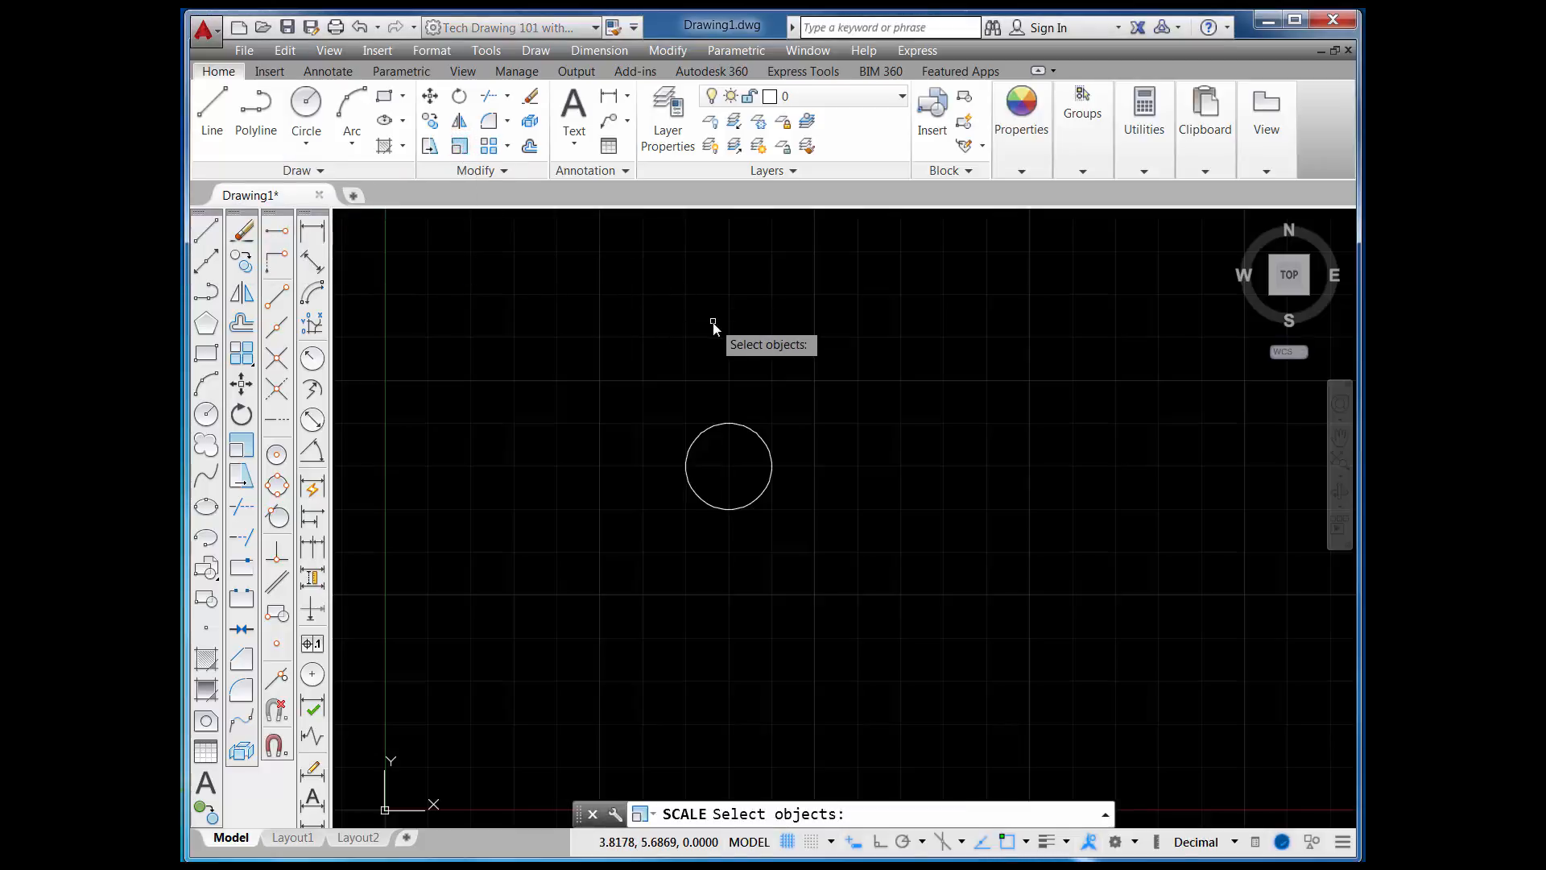
left_click(750, 427)
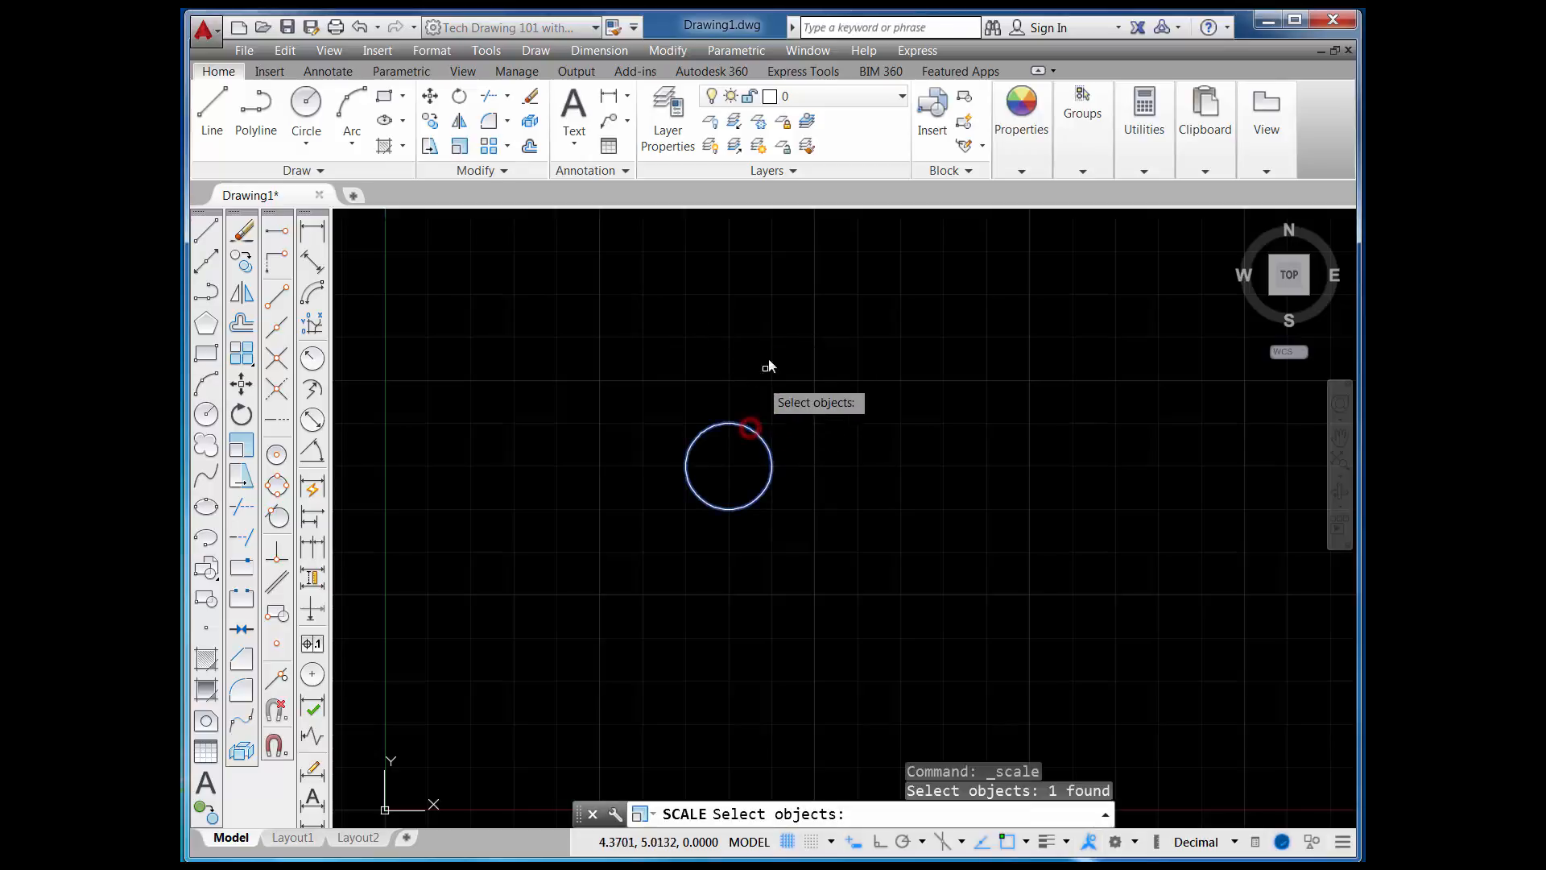
key("Return")
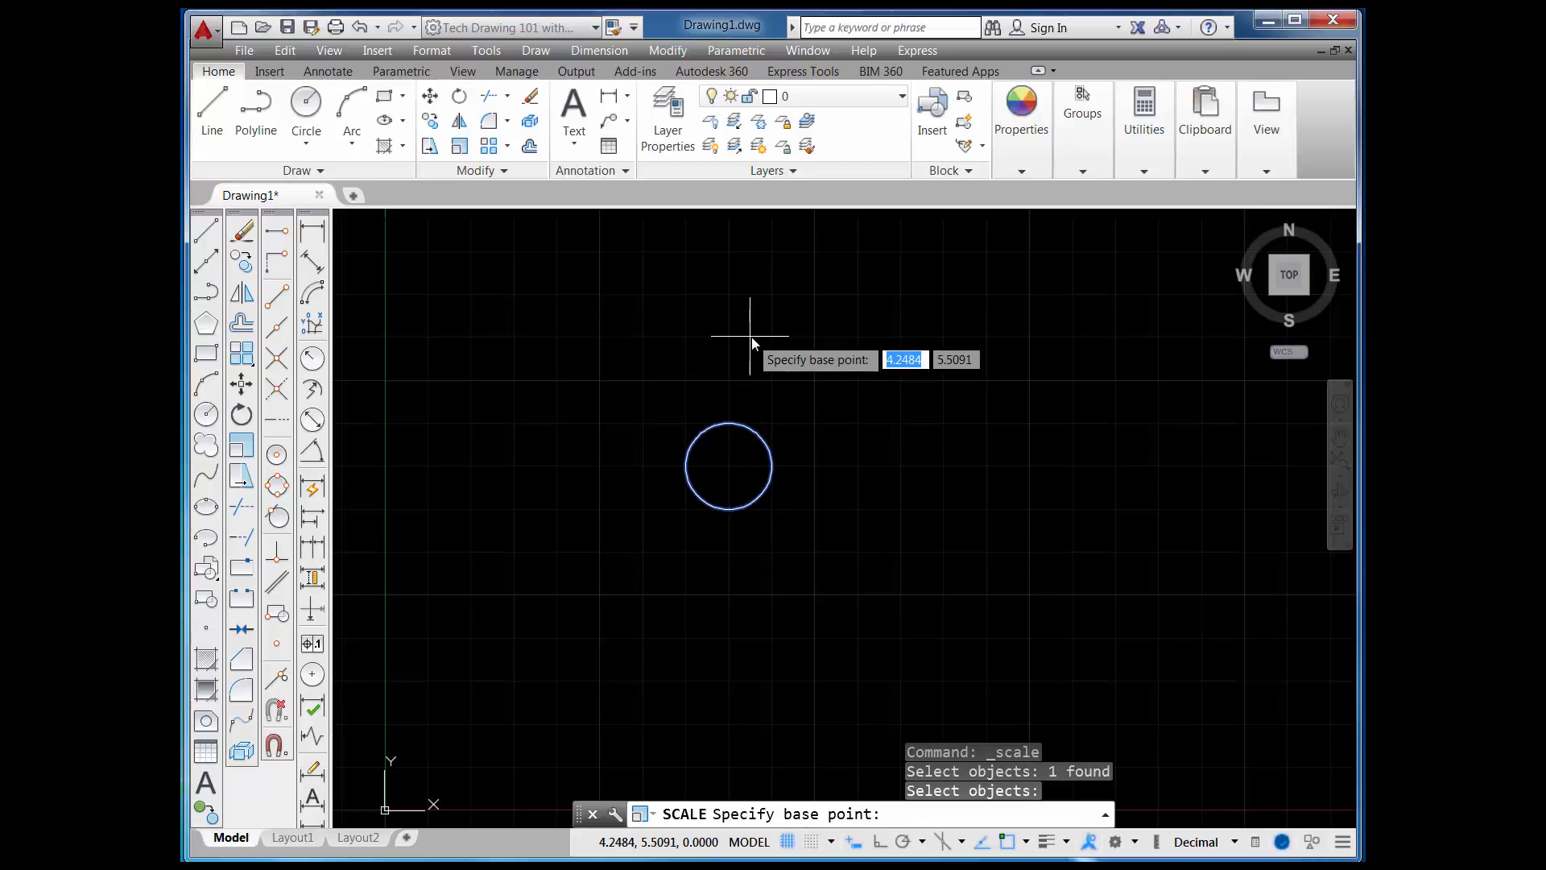
left_click(729, 467)
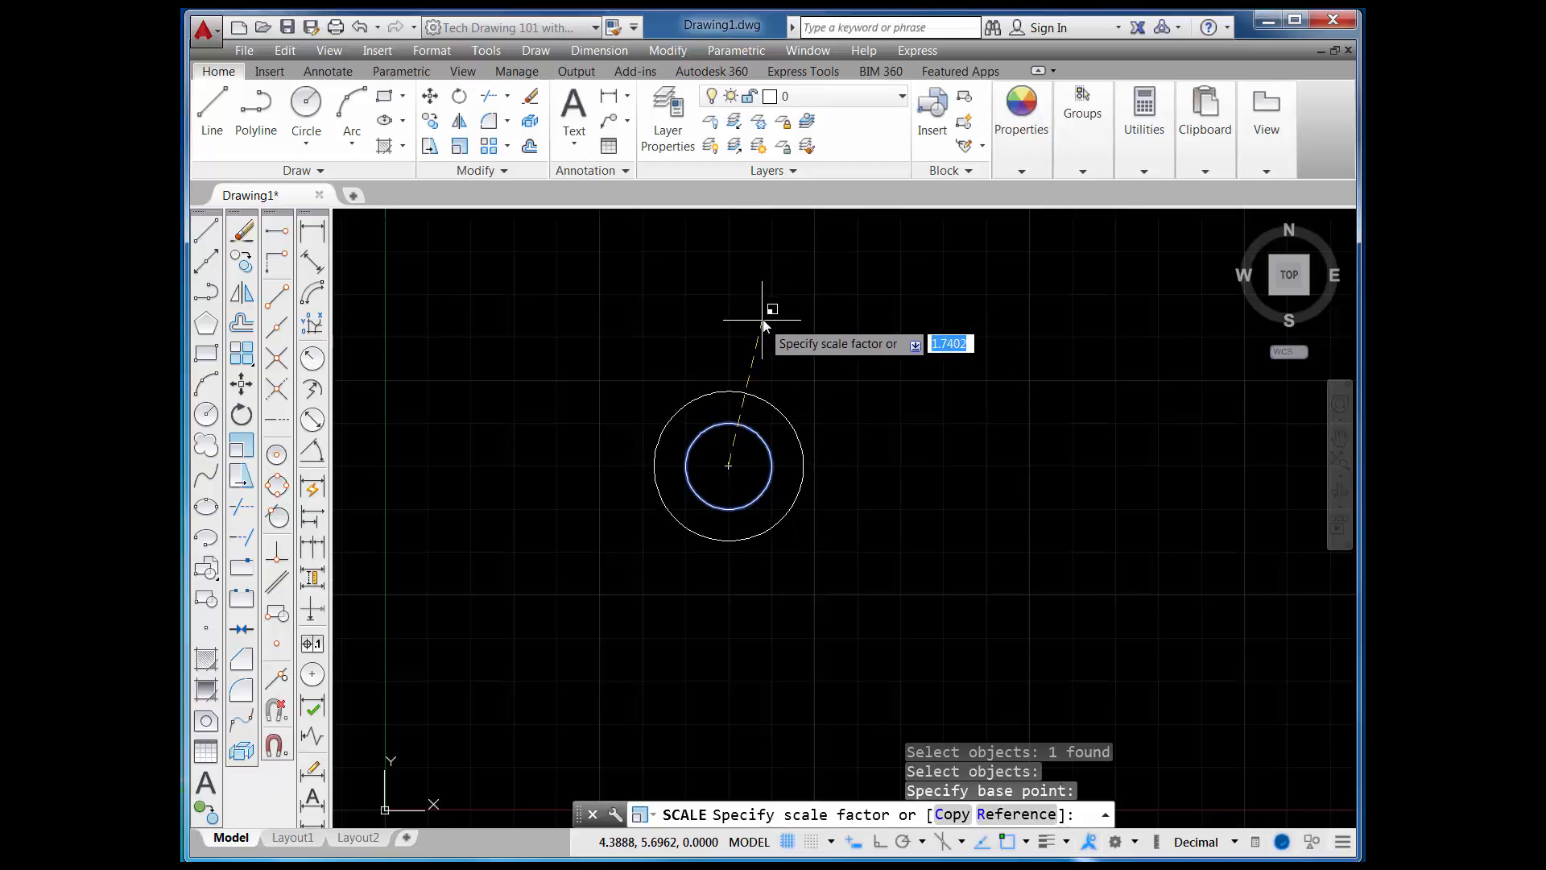
key("Return")
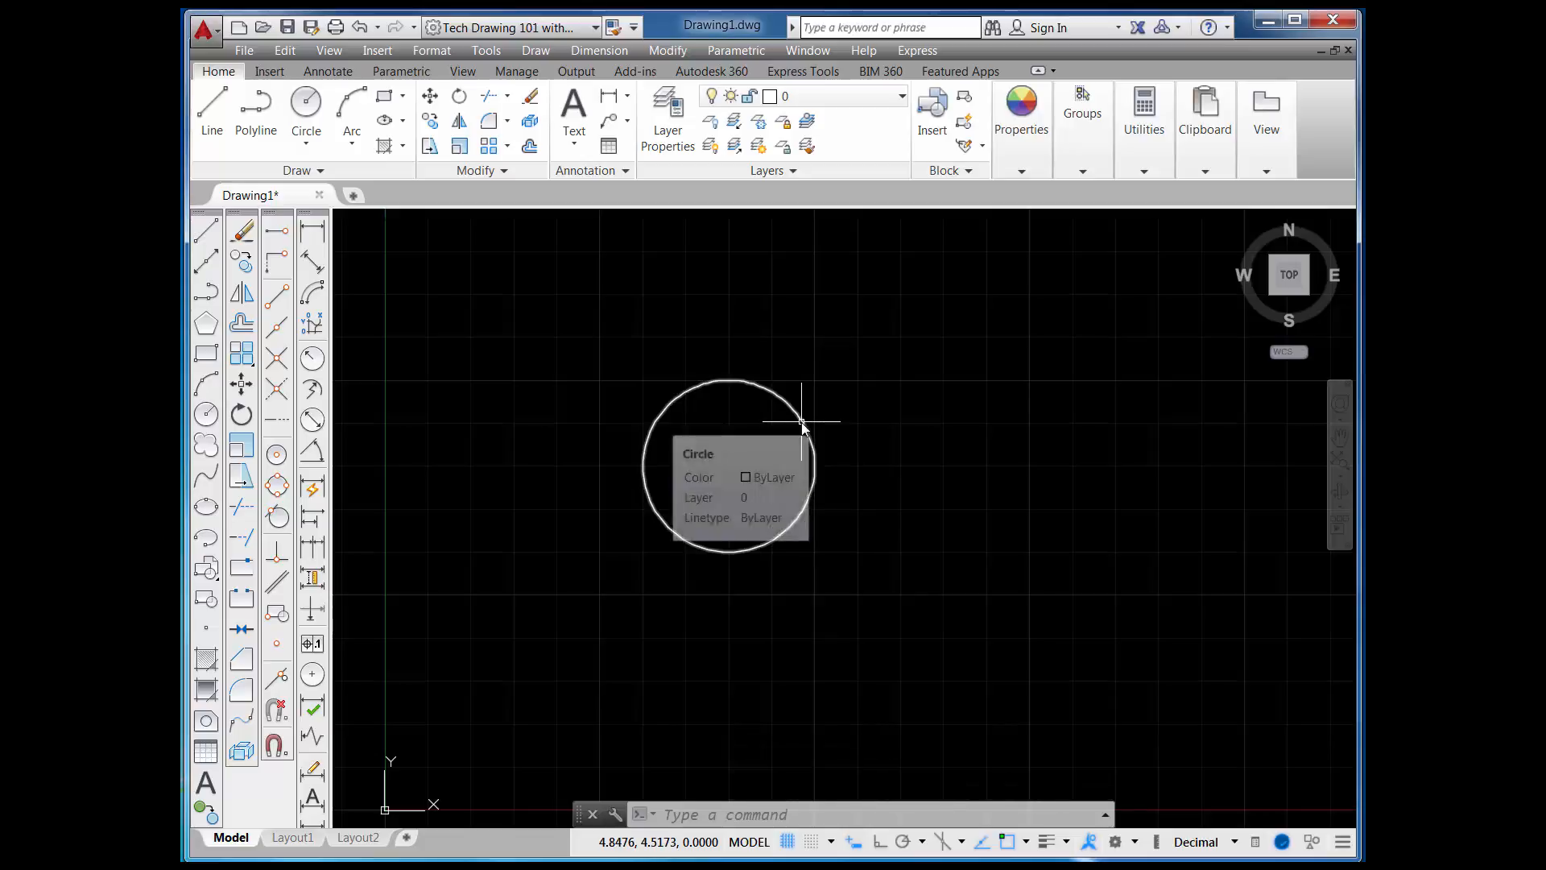
- Add a diameter dimension to the enlarged circle, placing its text above and to the right of the circle
left_click(314, 419)
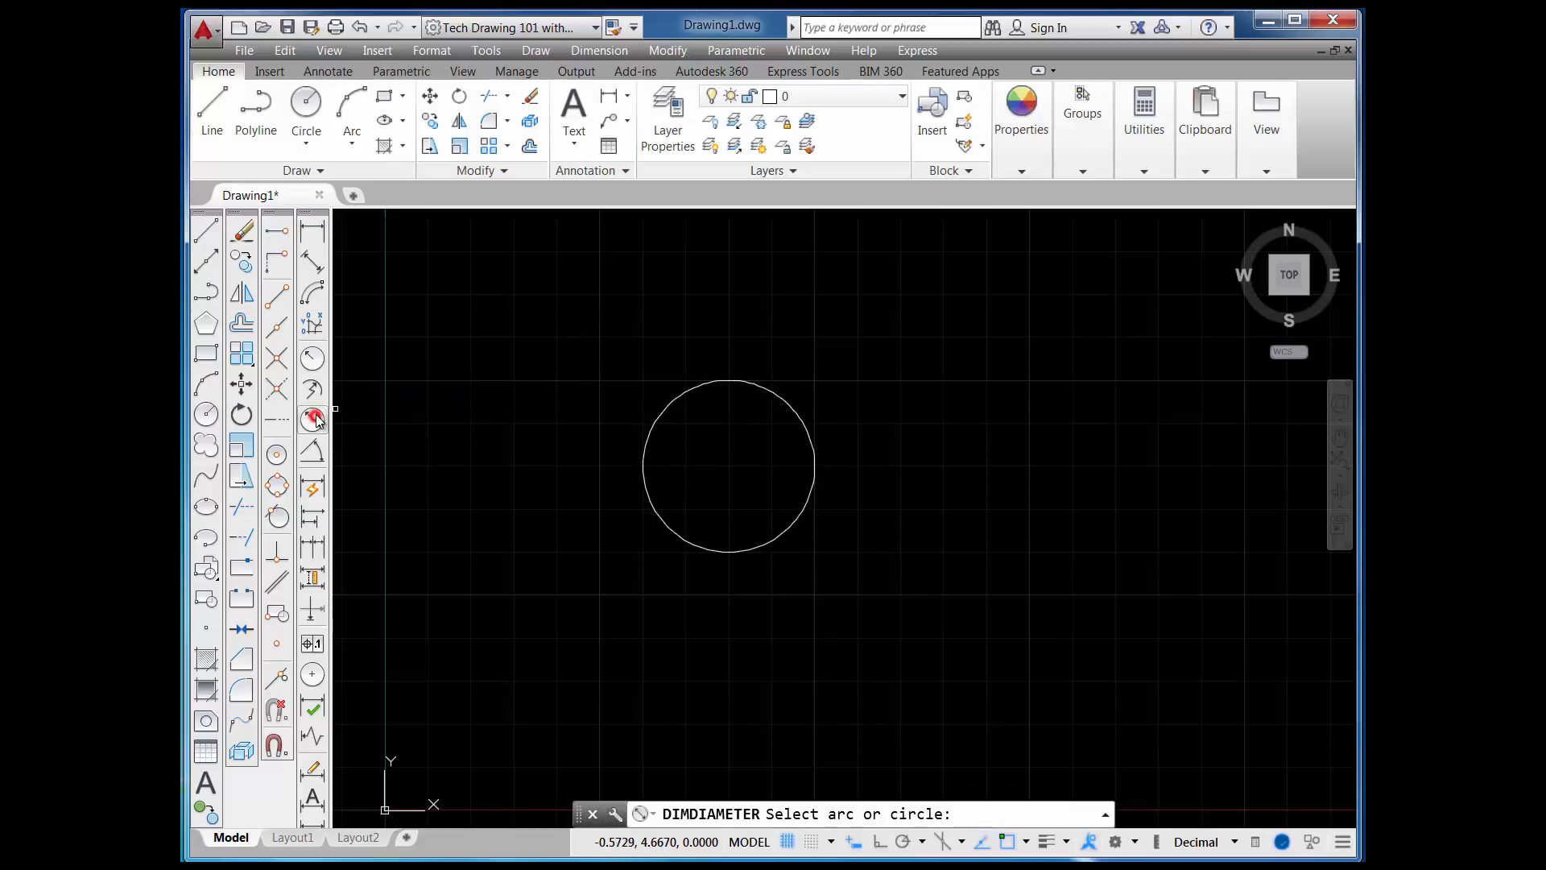
left_click(787, 409)
left_click(915, 345)
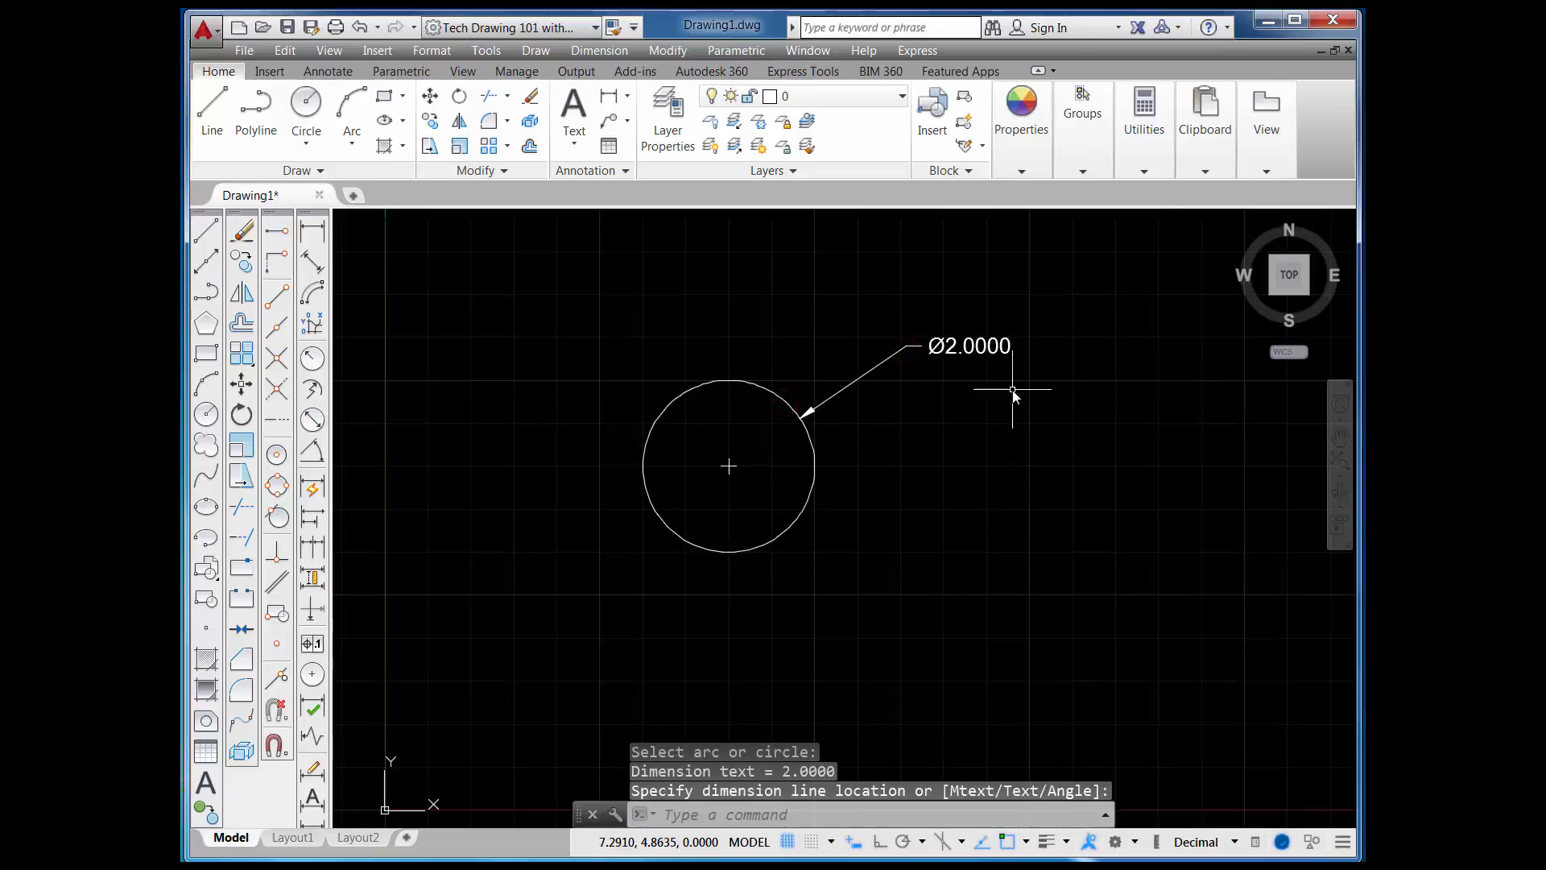
scroll(1012, 391, "up", 2)
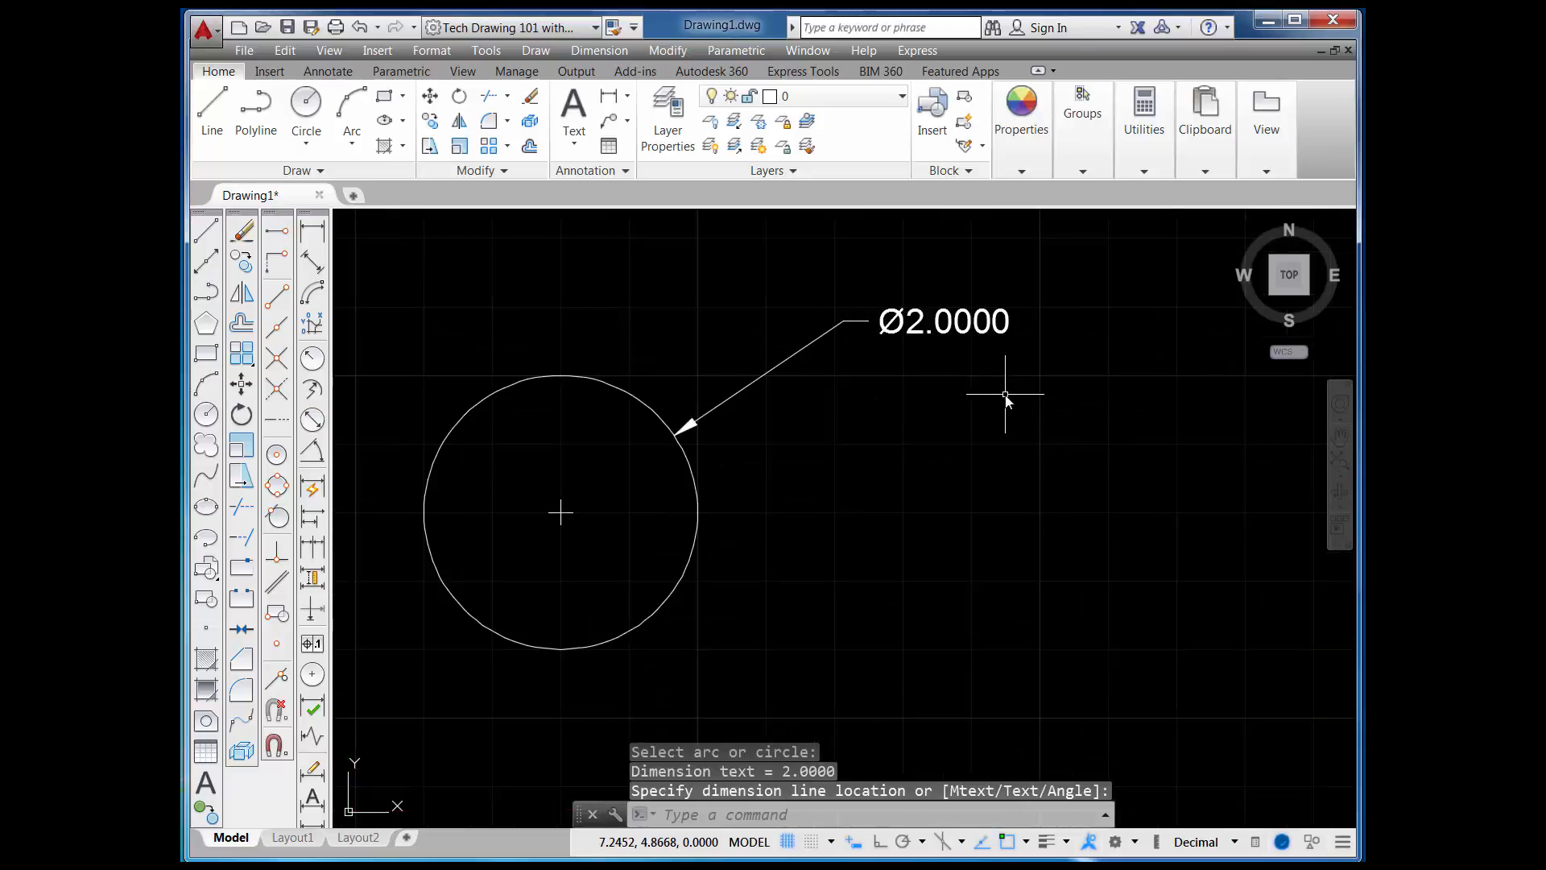
scroll(1006, 395, "down", 2)
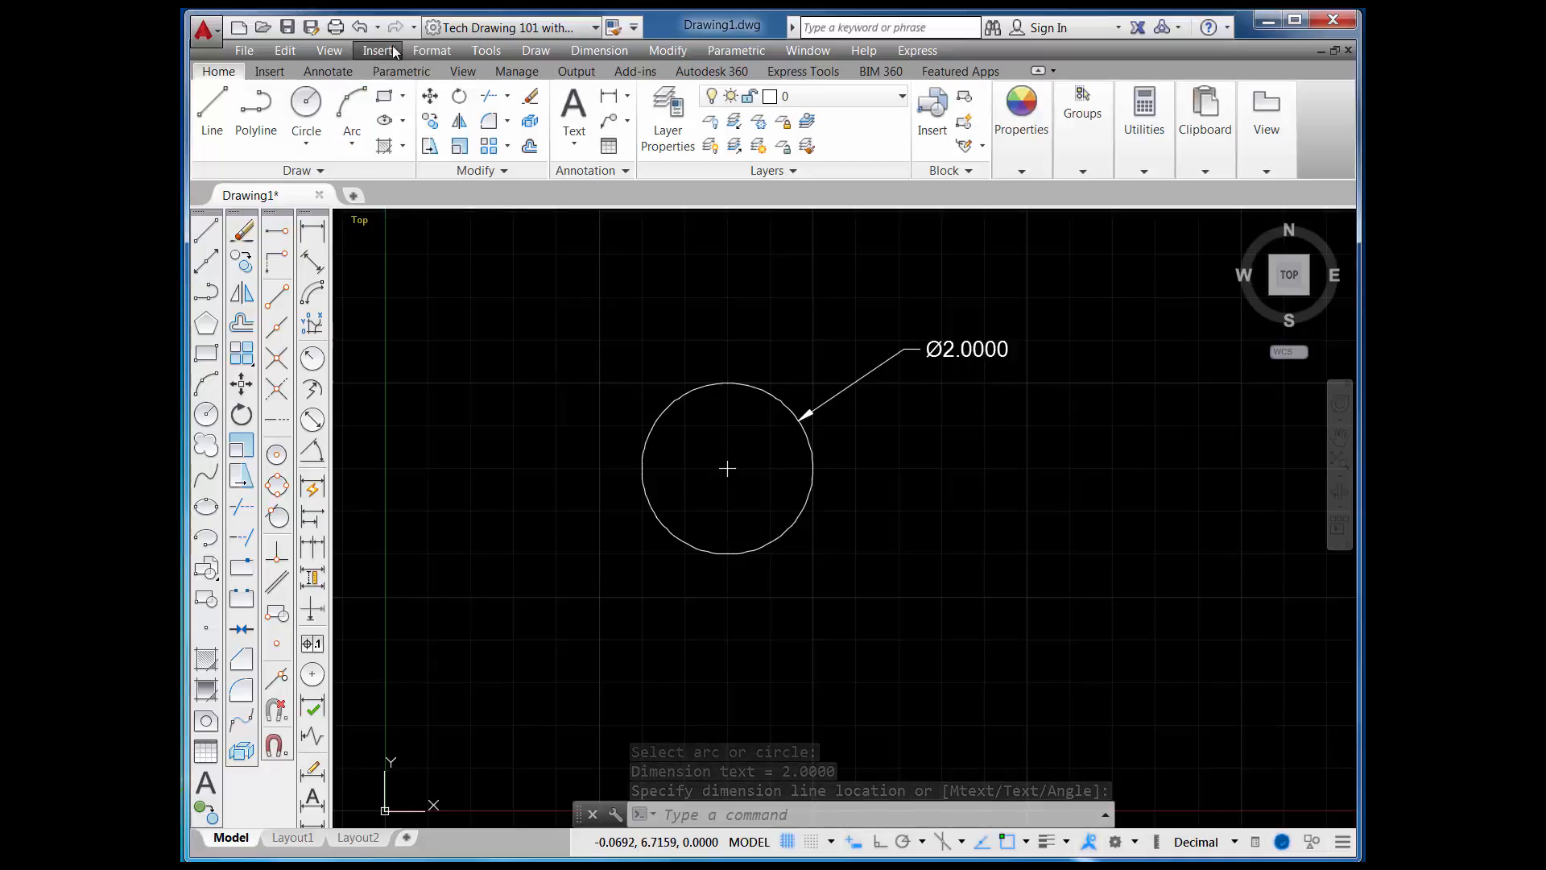
- Undo the diameter dimension and the scaling of the circle
left_click(360, 28)
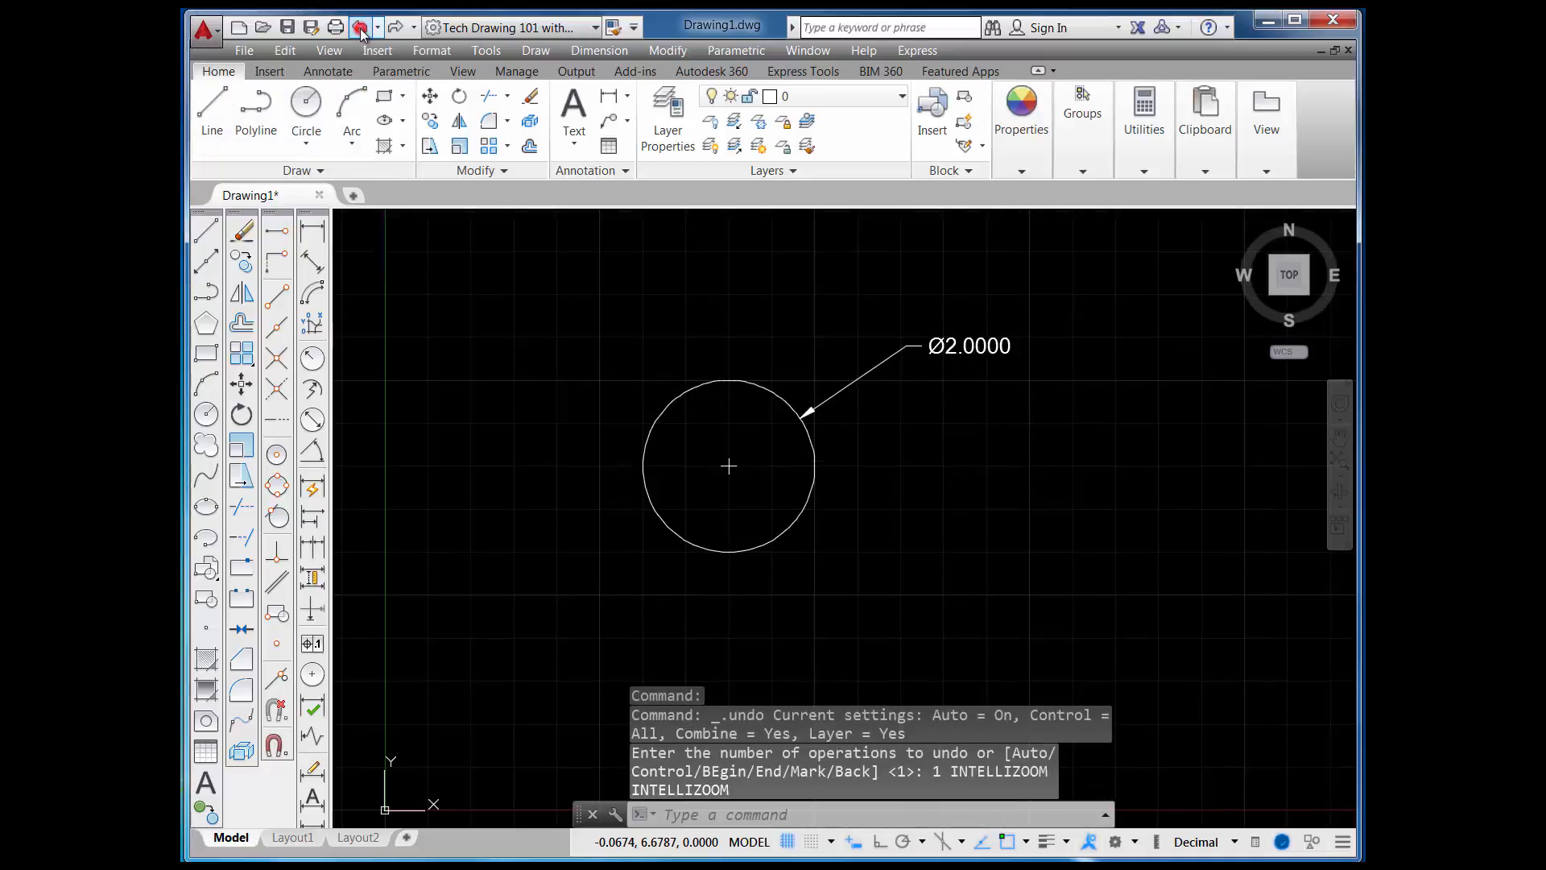
left_click(359, 28)
left_click(359, 29)
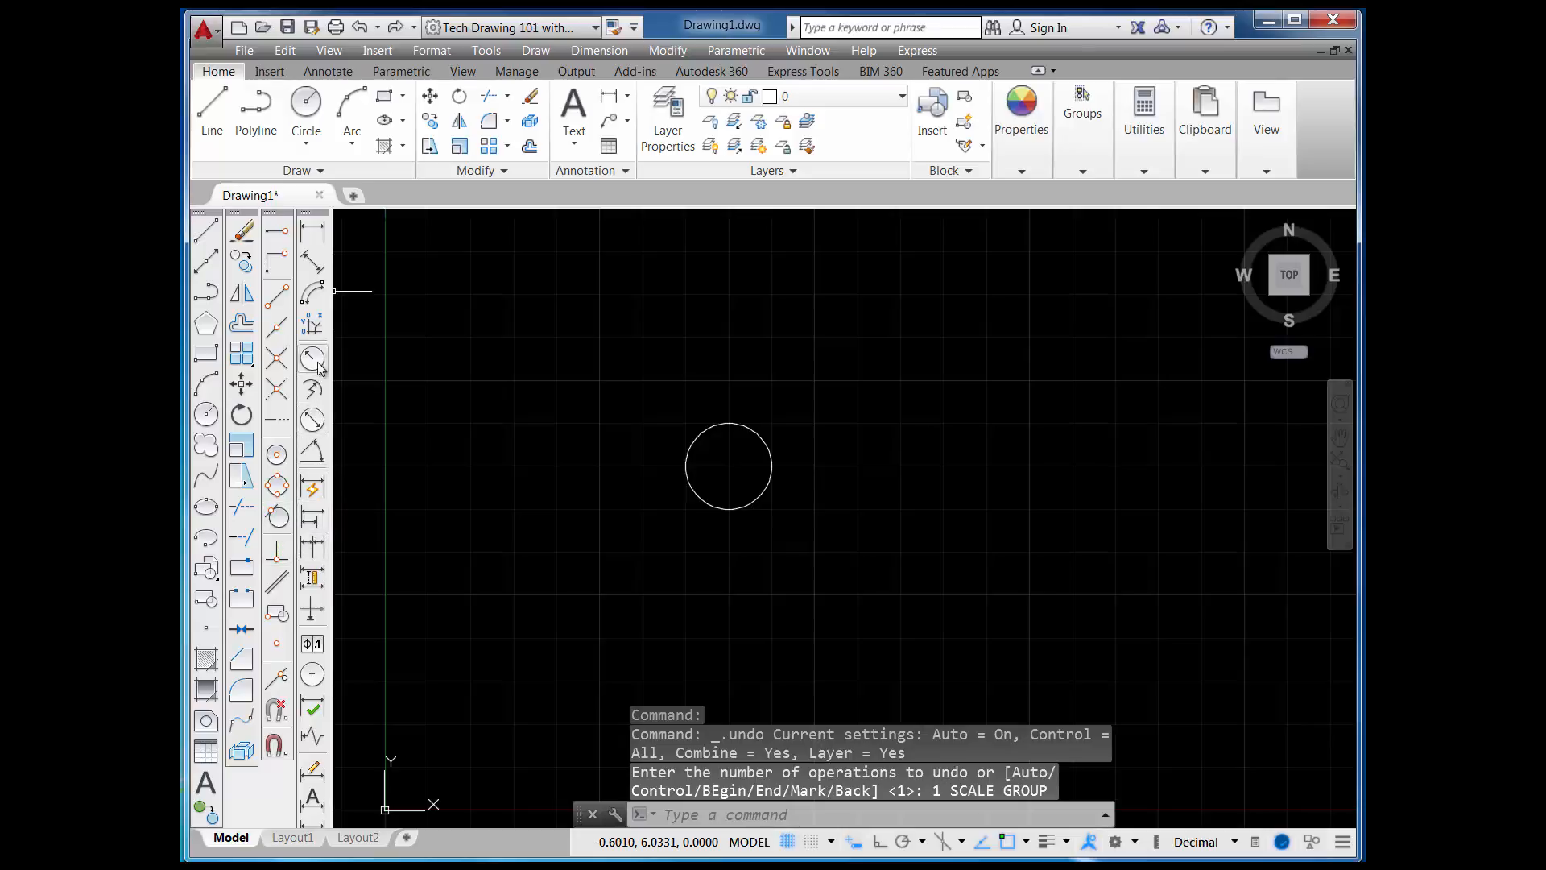
- Add a diameter dimension to the original circle, placing its text above and to the right of the circle
left_click(313, 419)
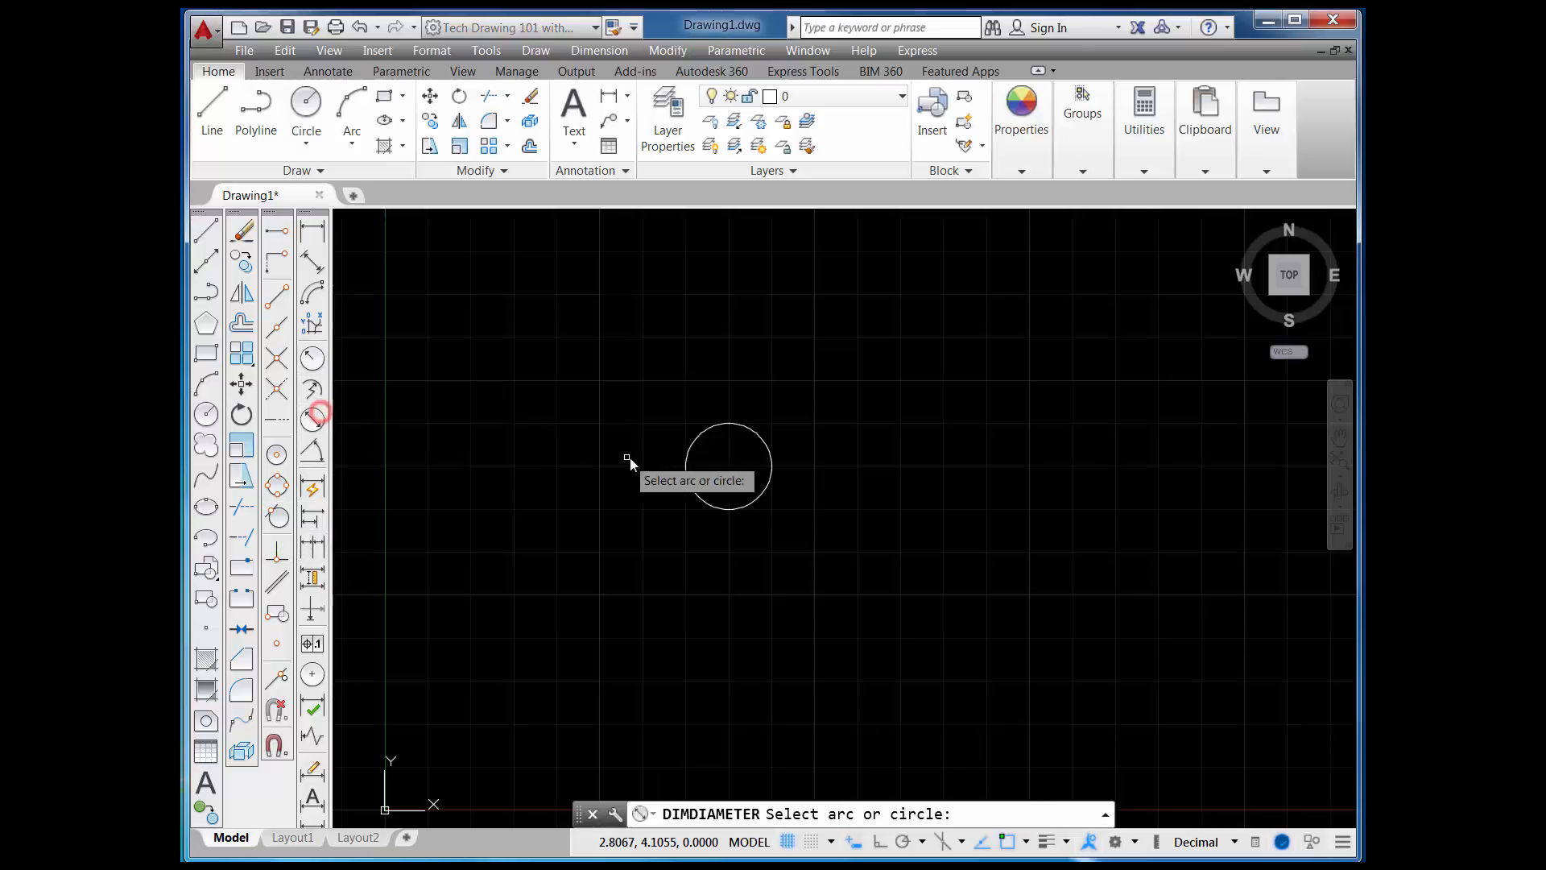
left_click(757, 435)
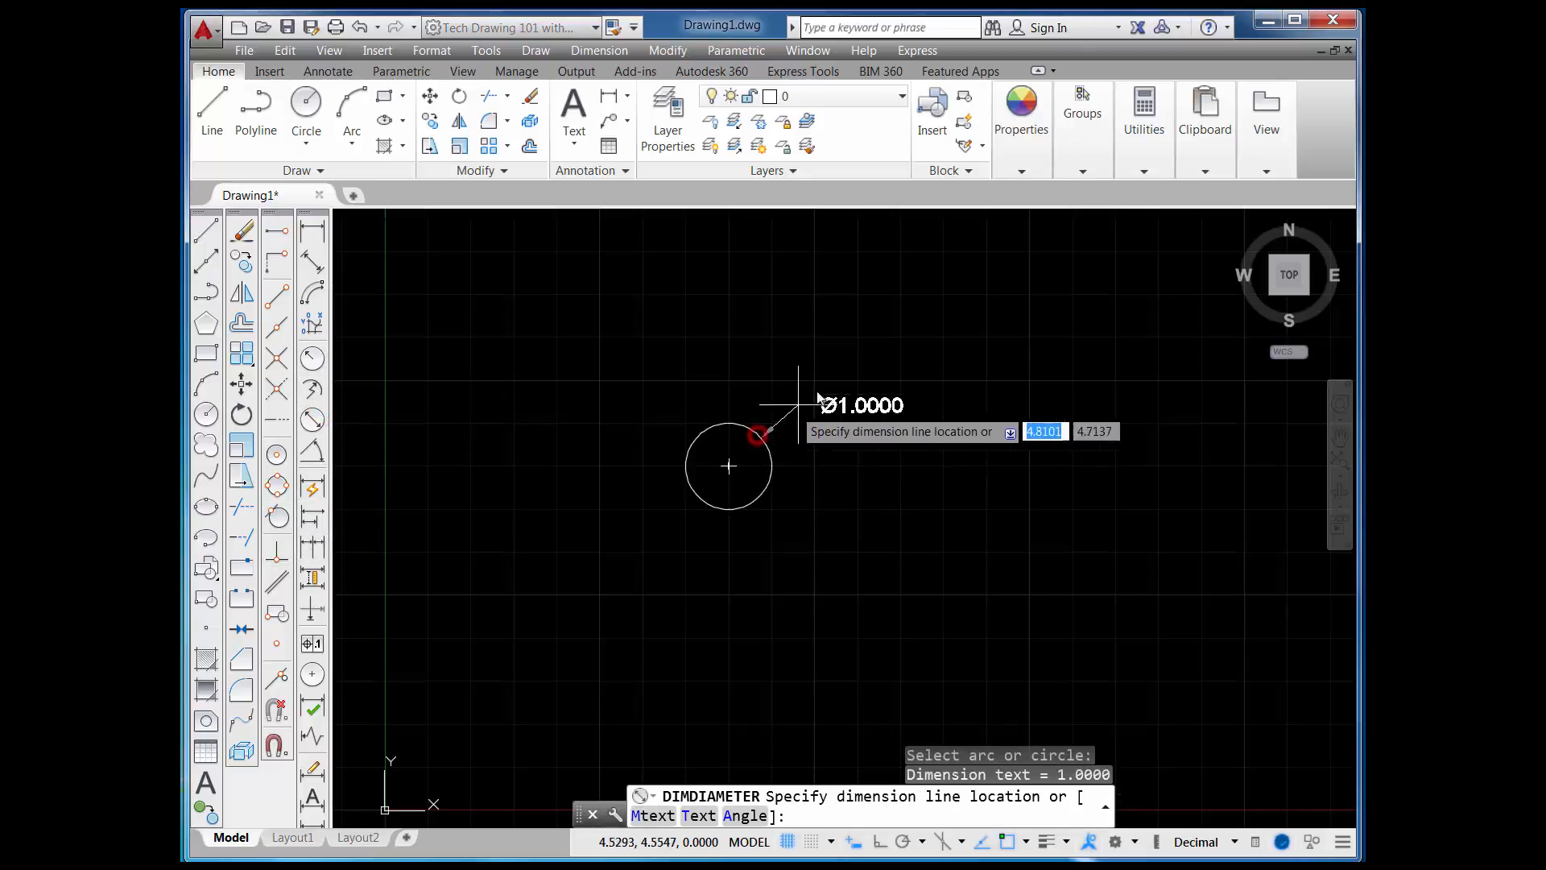
left_click(868, 352)
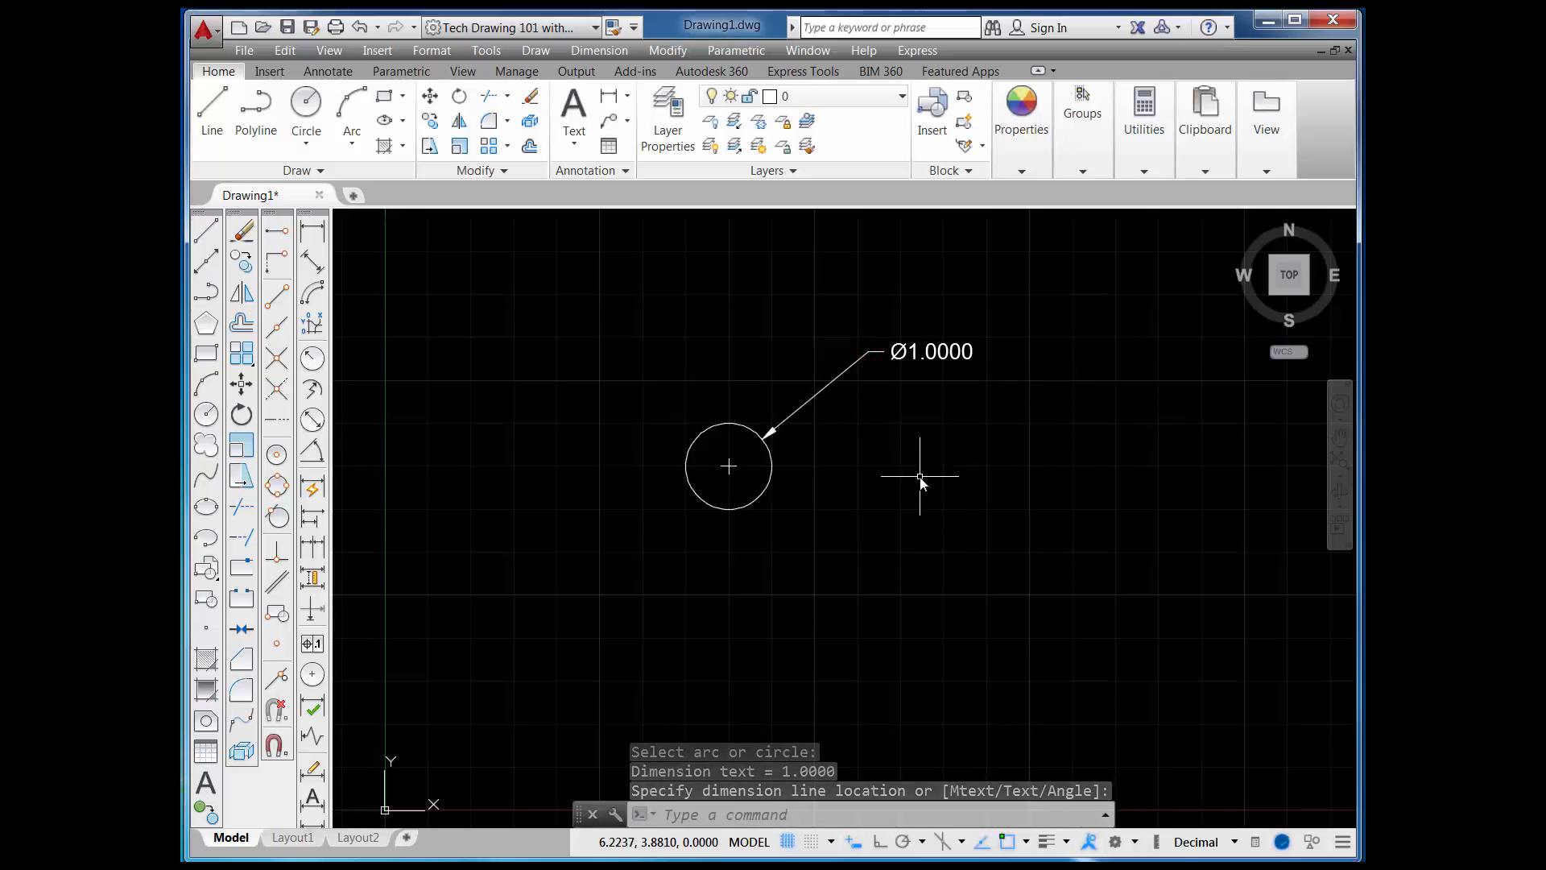
- Scale the dimensioned circle about its center by a factor of 2
left_click(460, 147)
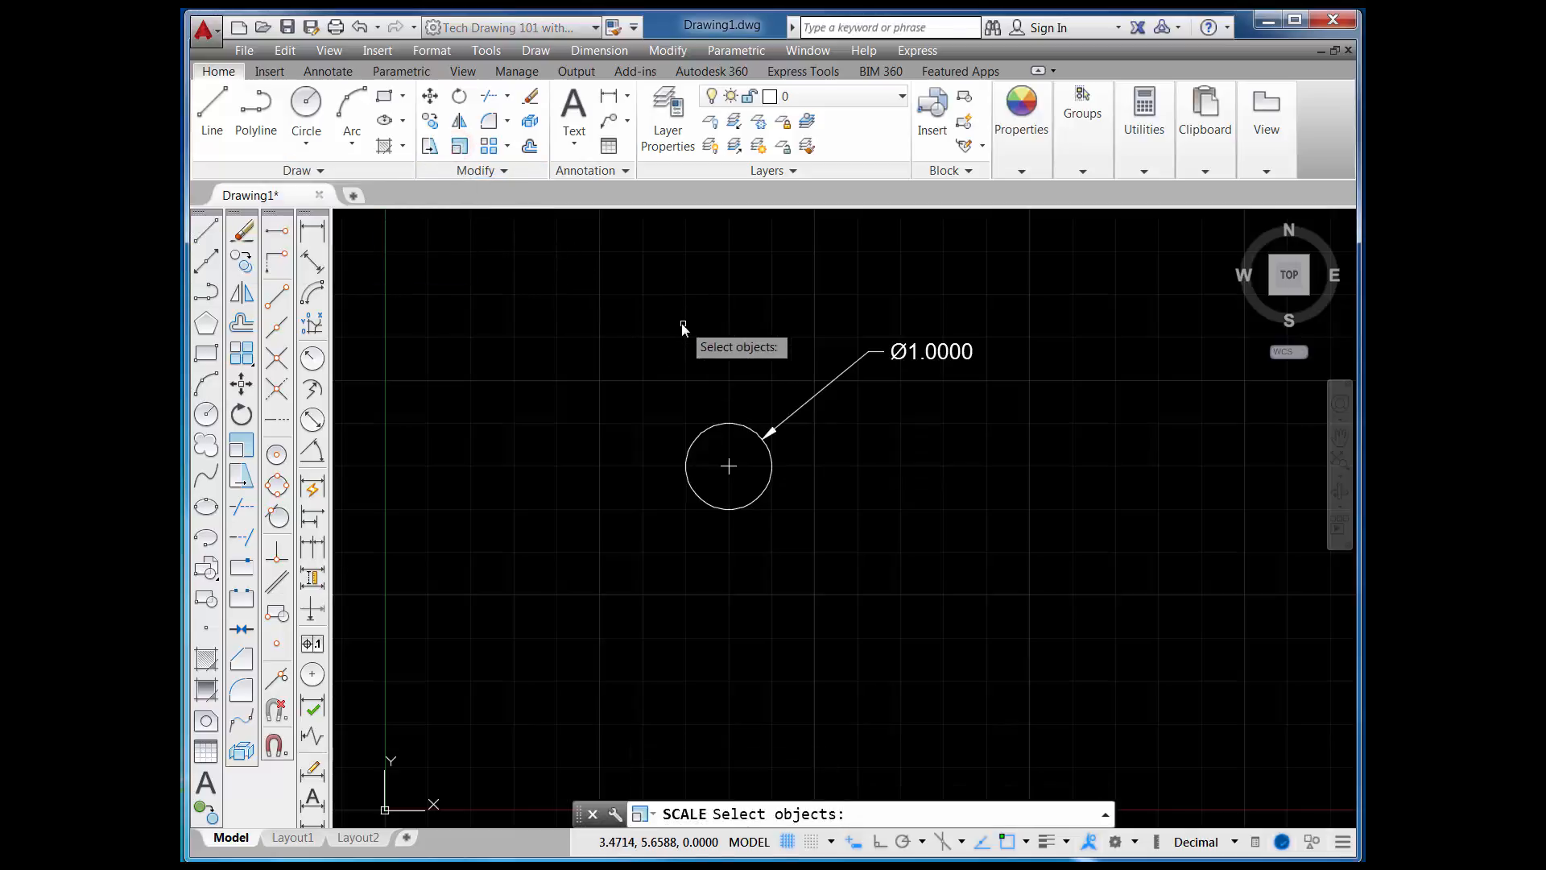
left_click(730, 424)
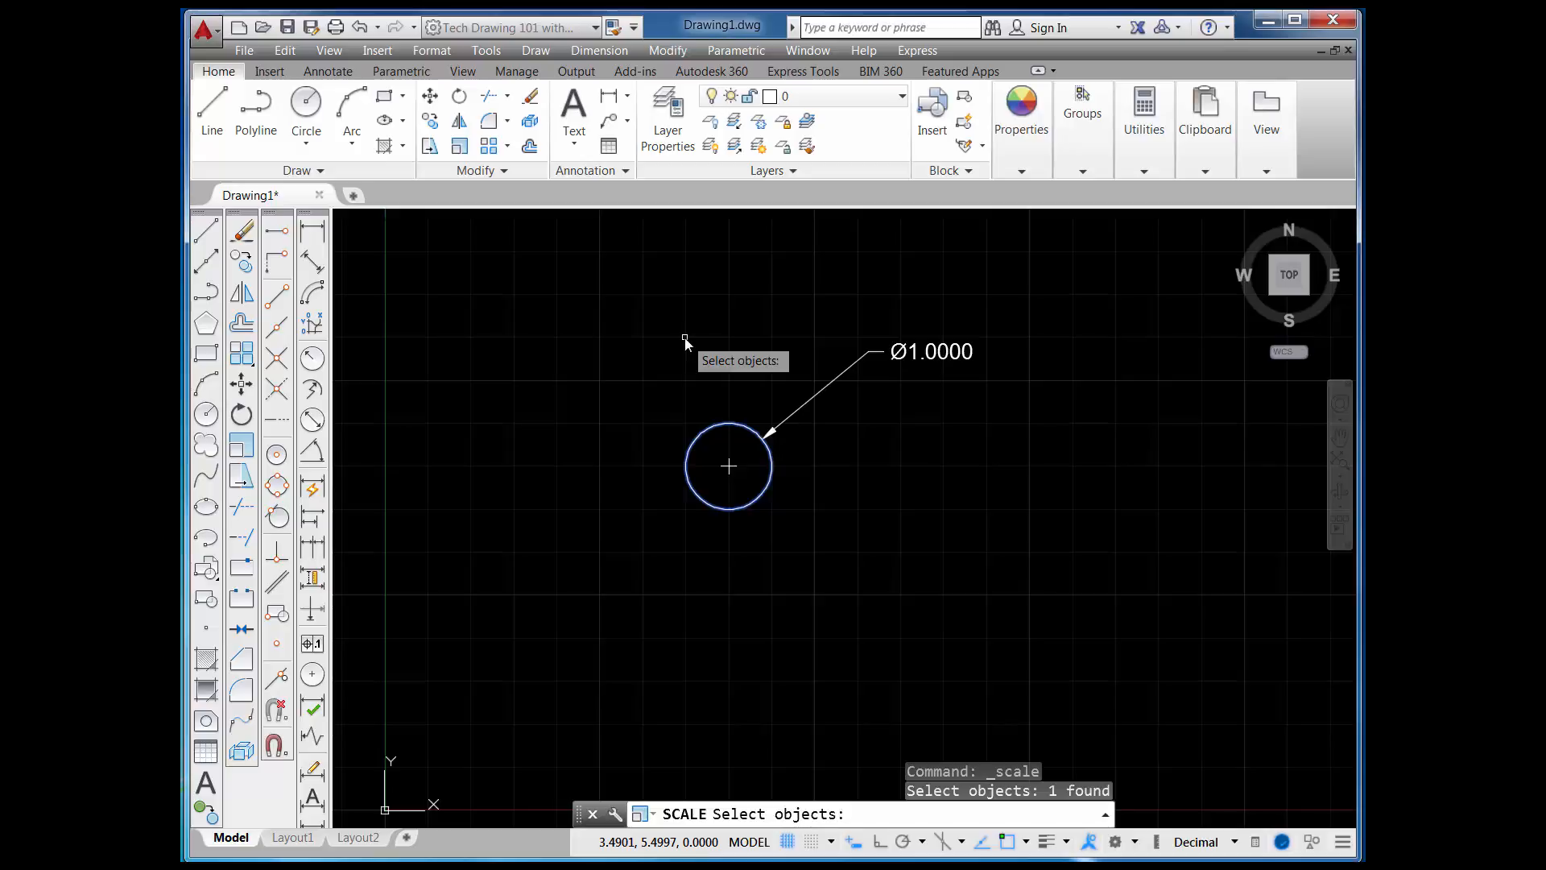
key("Return")
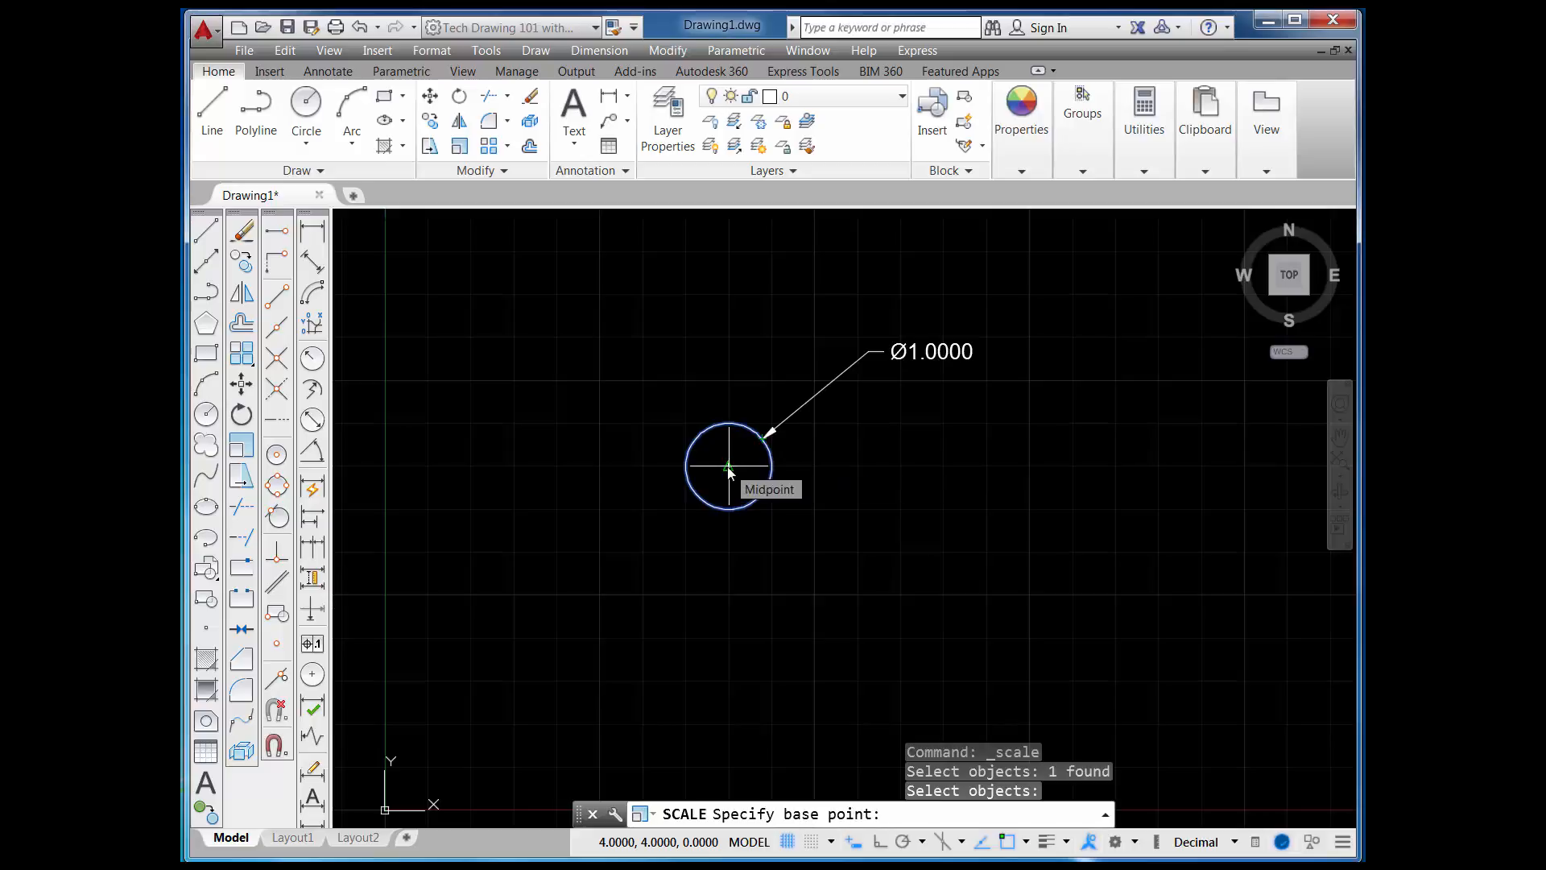
left_click(727, 467)
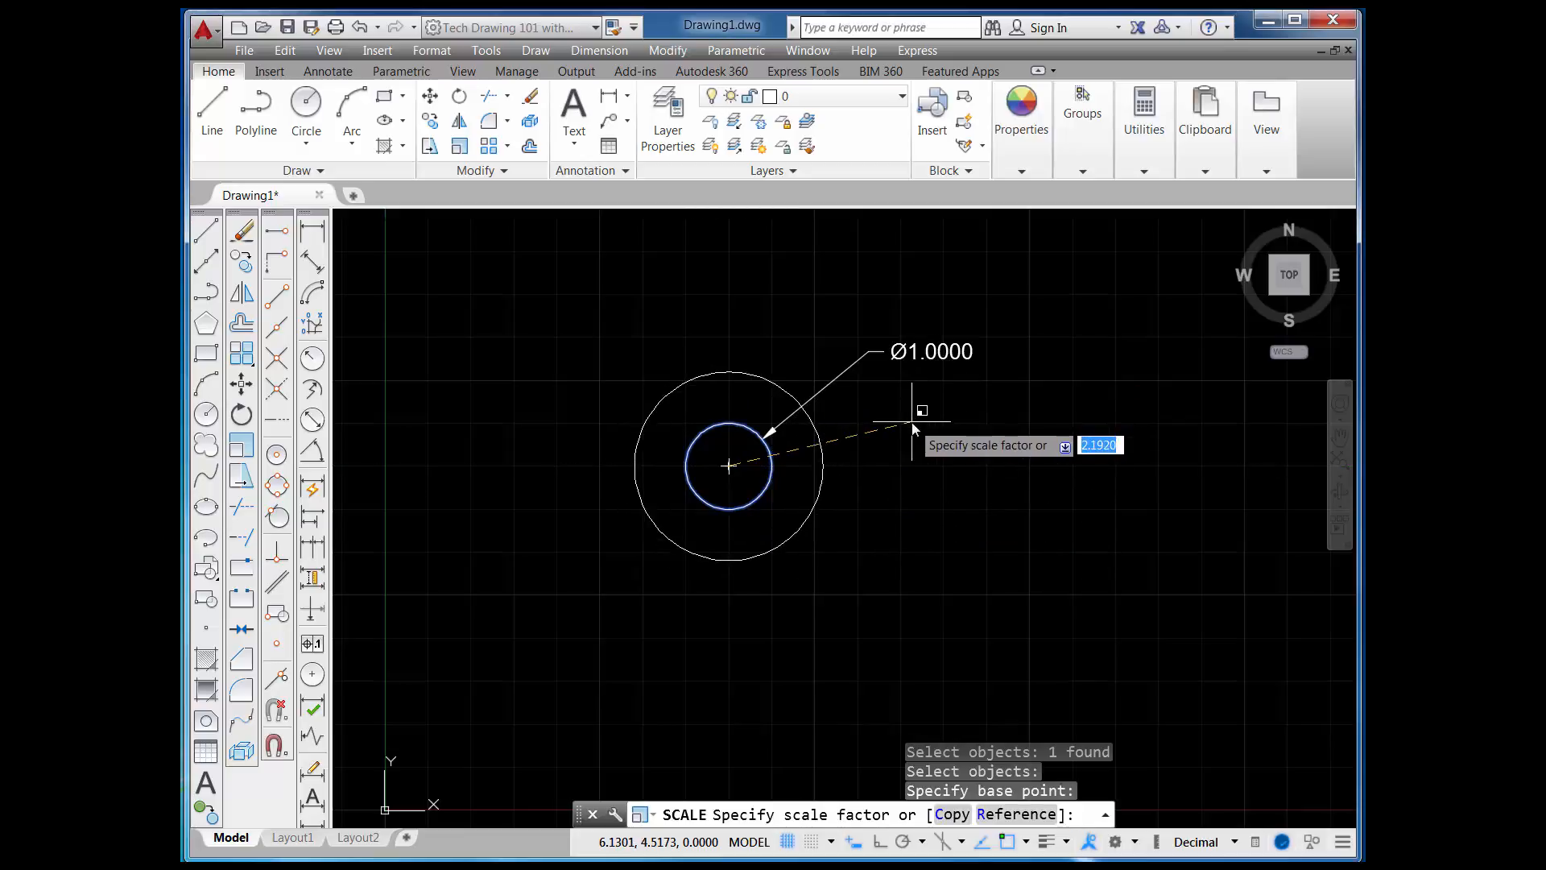
type("2")
key("Return")
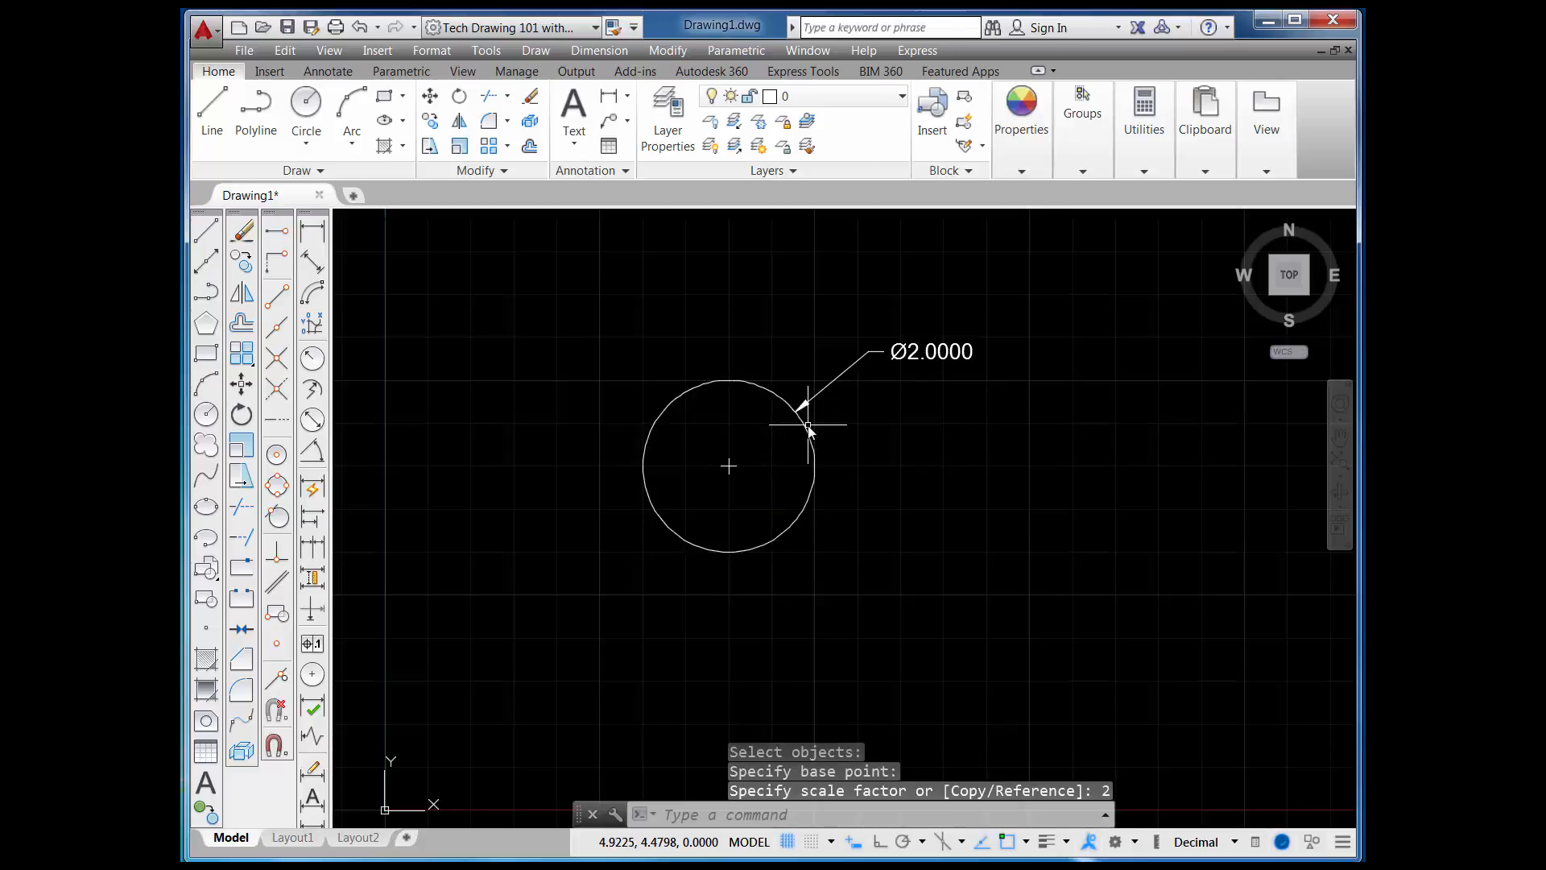
- Scale the 2.0000-diameter circle a second time about its center, again by a factor of 2
left_click(460, 146)
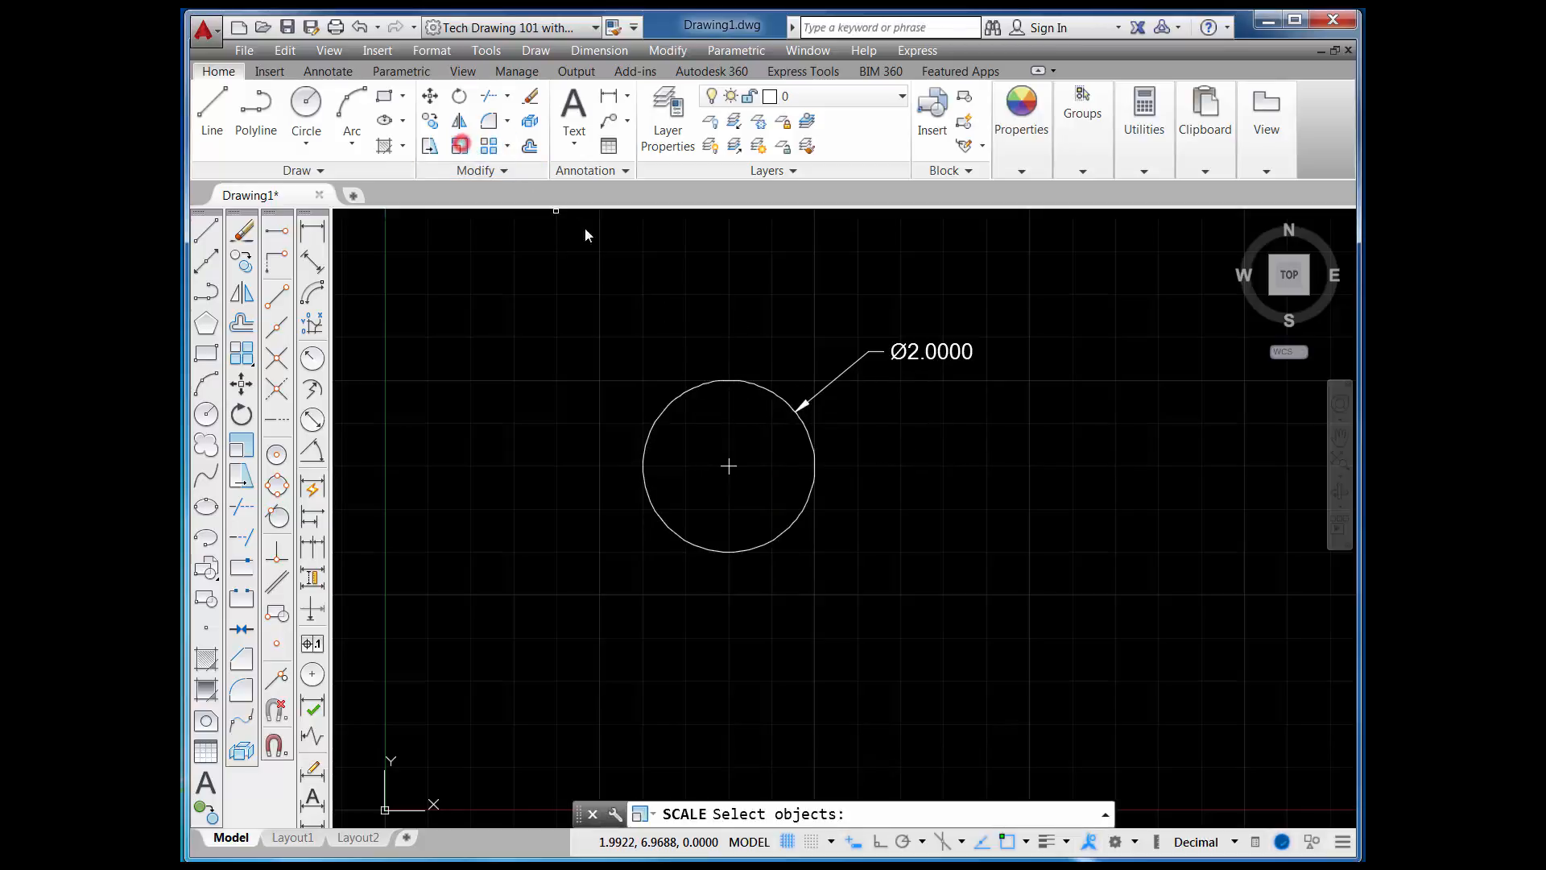
left_click(747, 384)
key("Return")
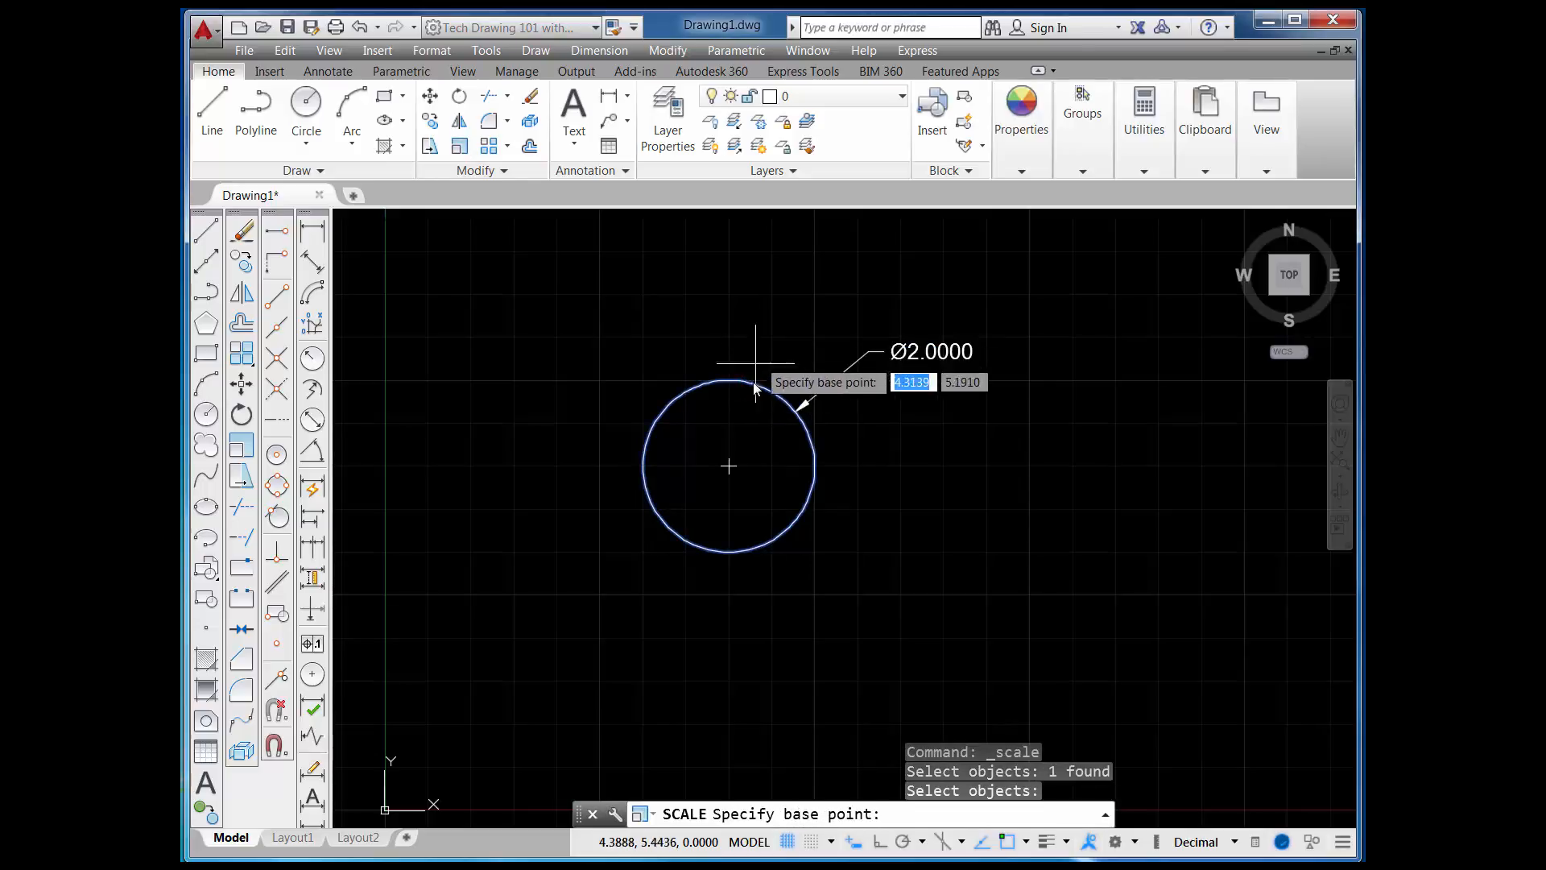
left_click(729, 467)
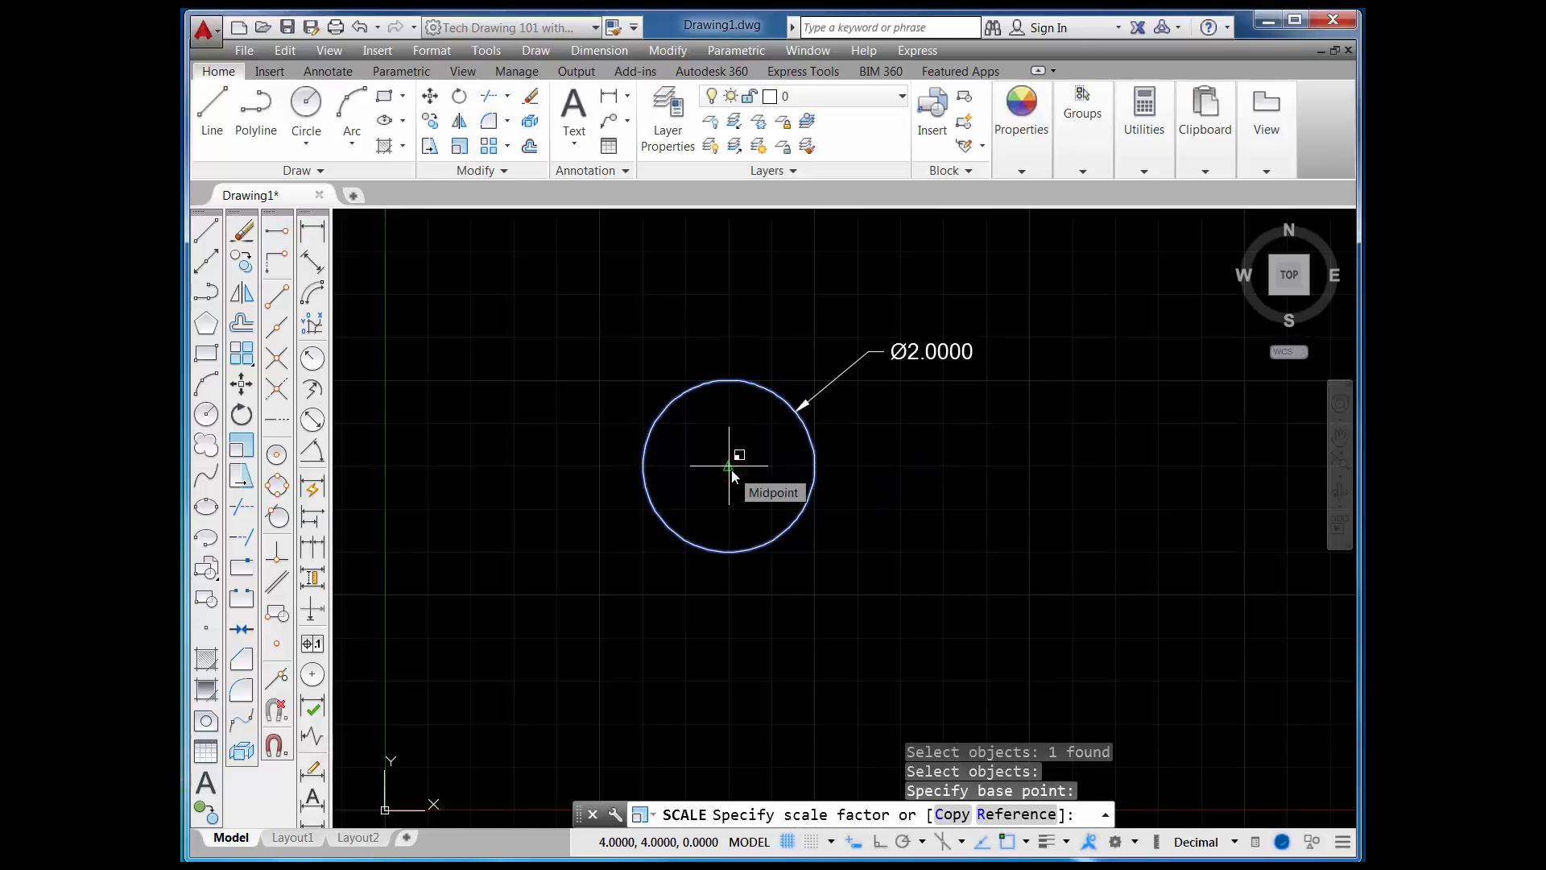
type("2")
key("Return")
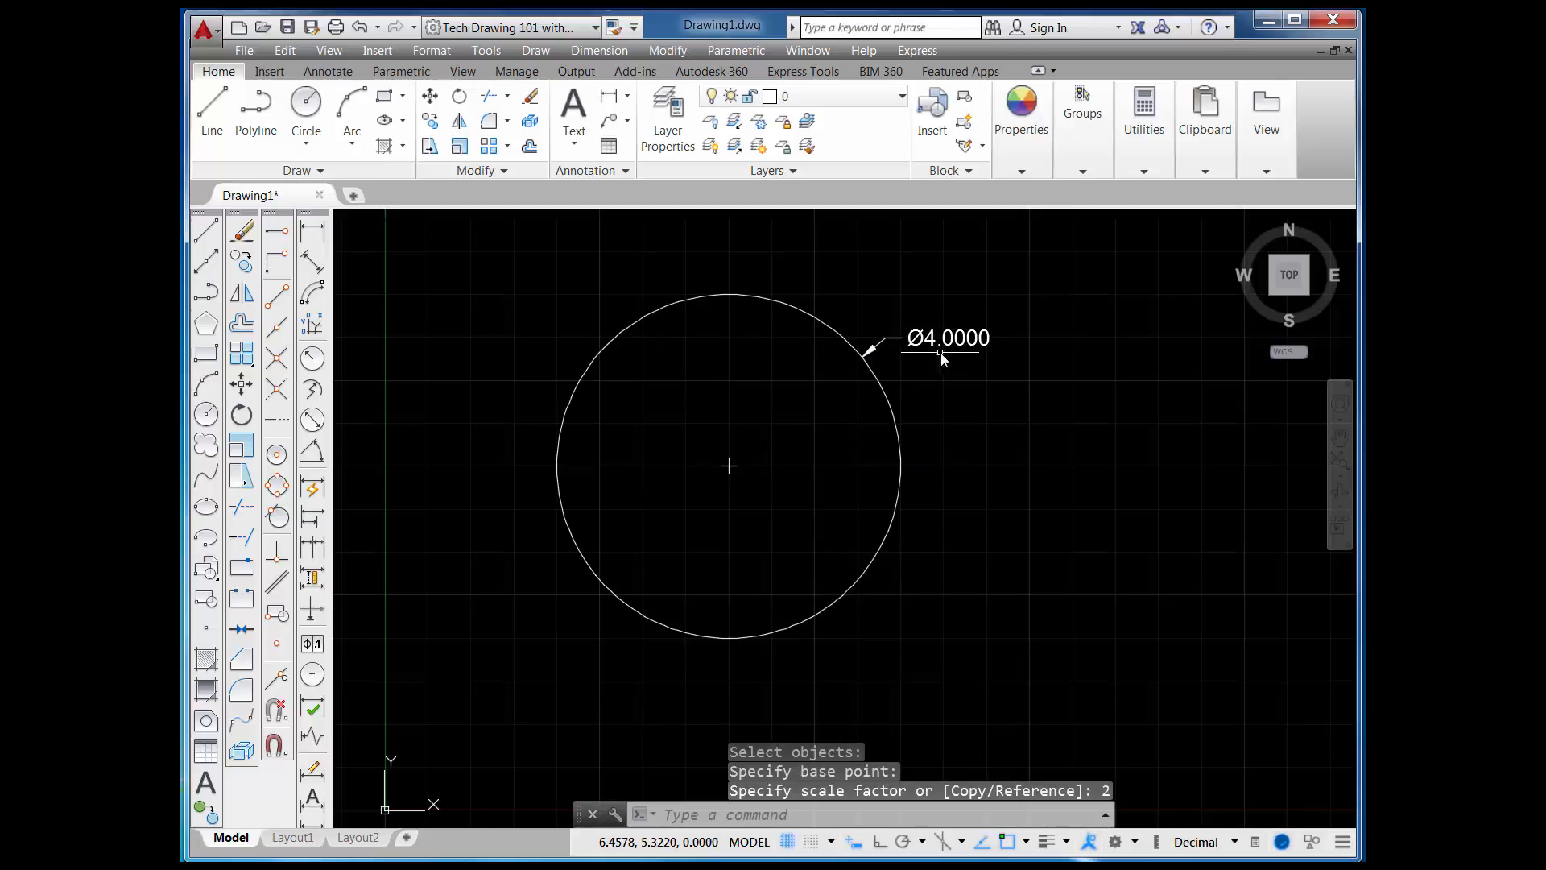
- Scale the circle down about its center by a factor of .25
left_click(460, 148)
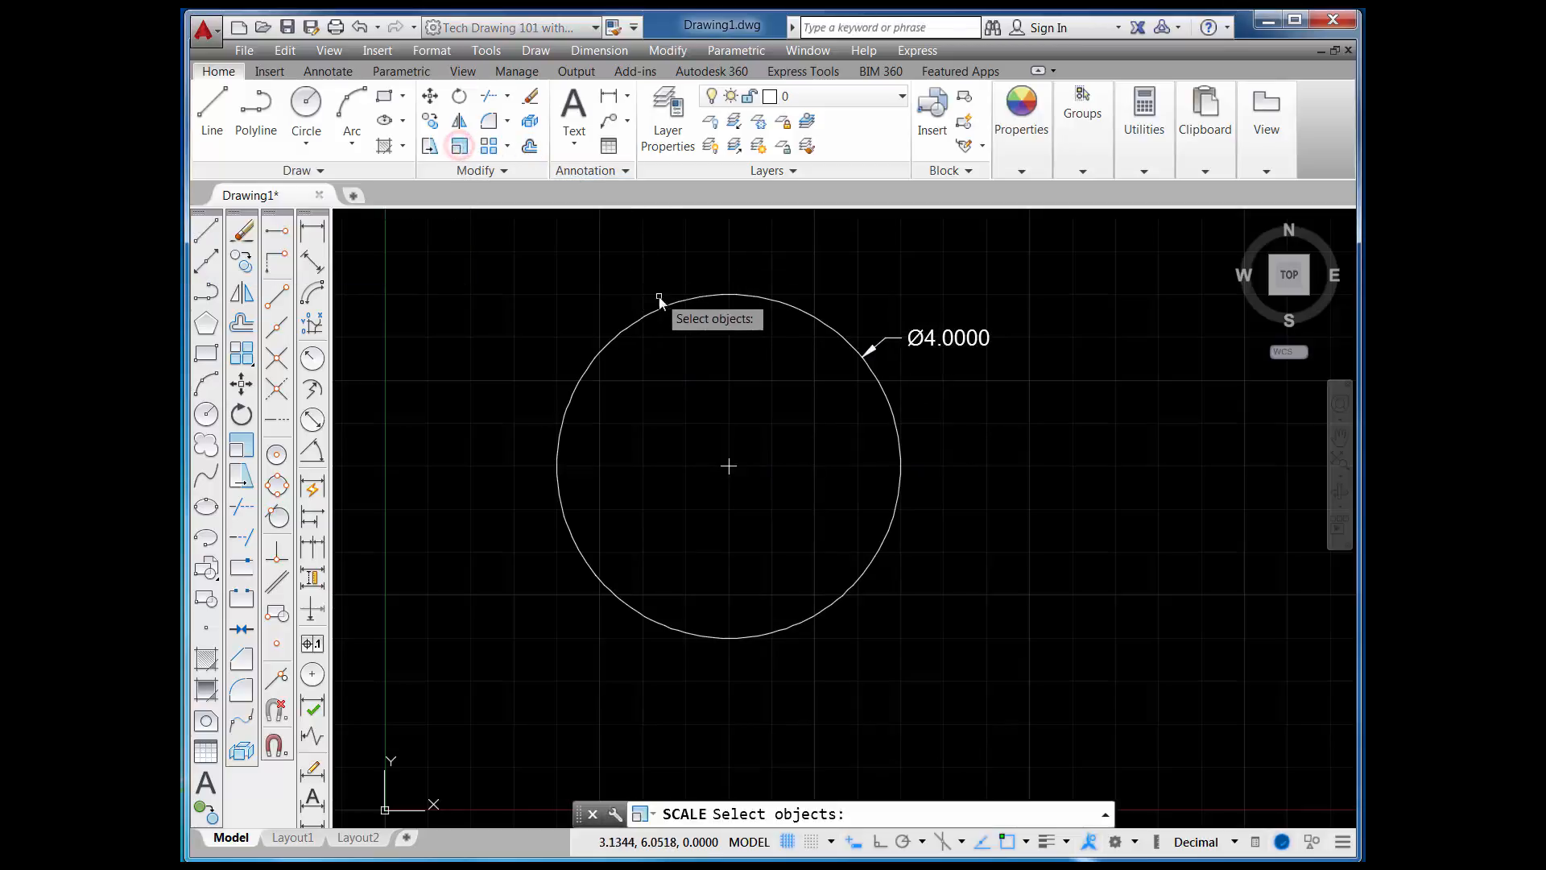
left_click(665, 306)
key("Return")
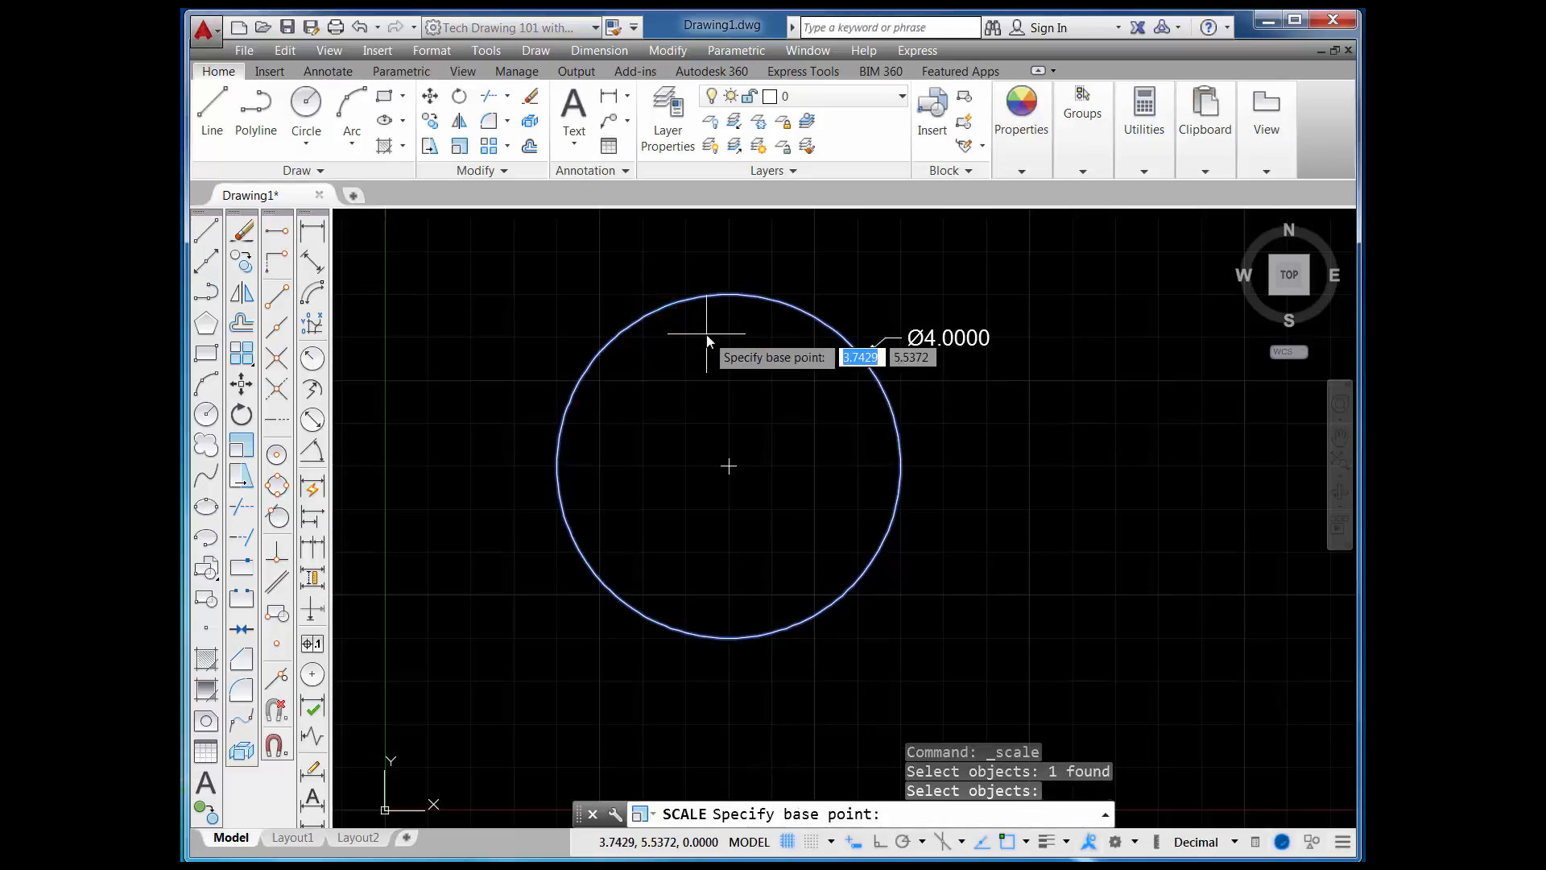
left_click(730, 464)
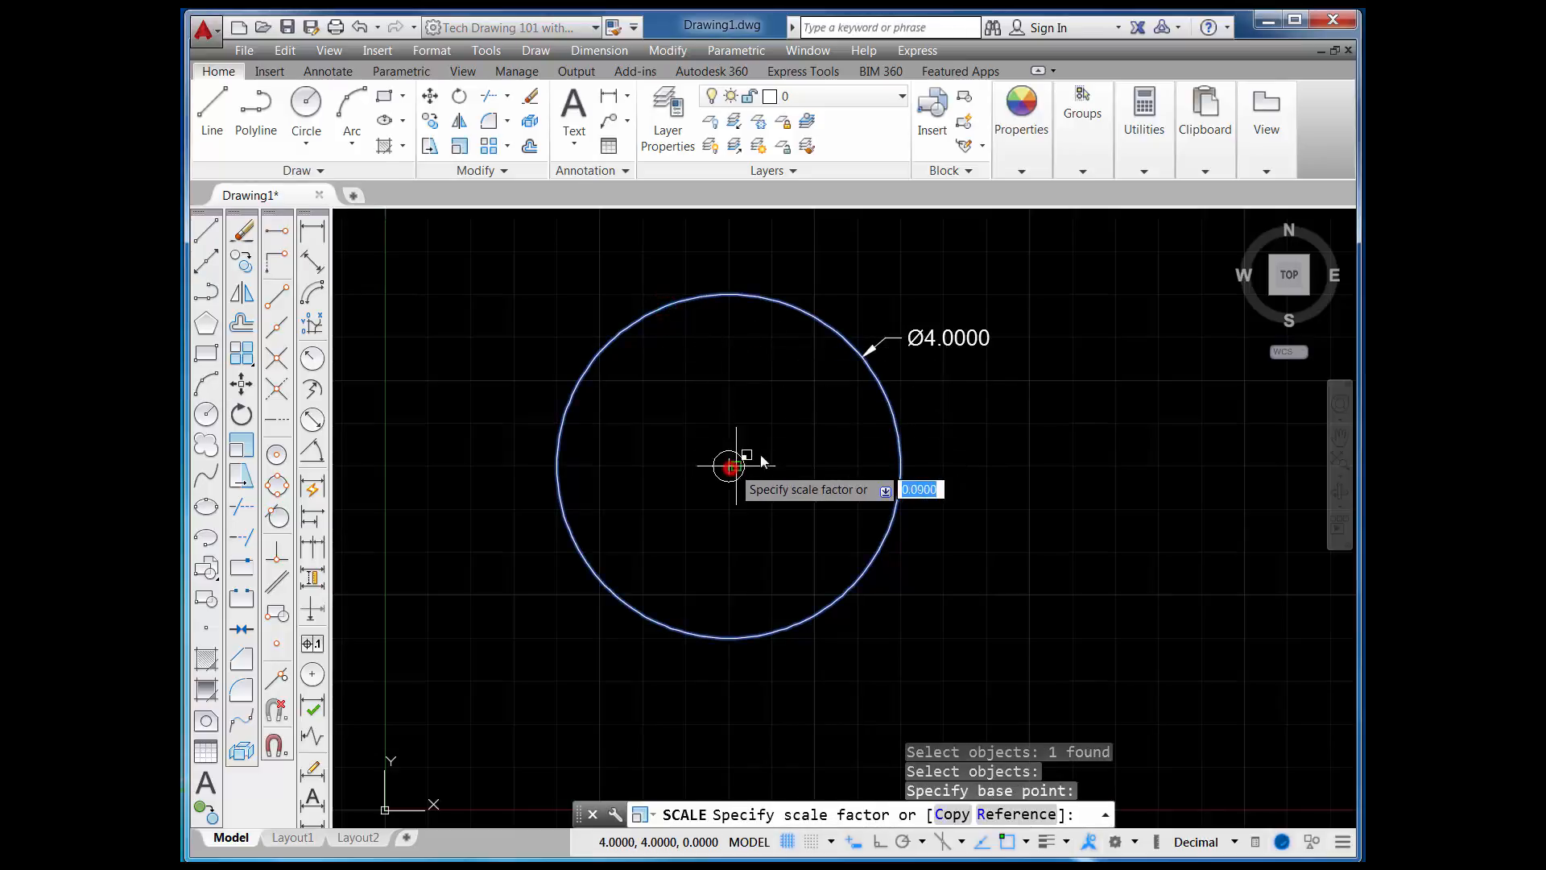
type(".25")
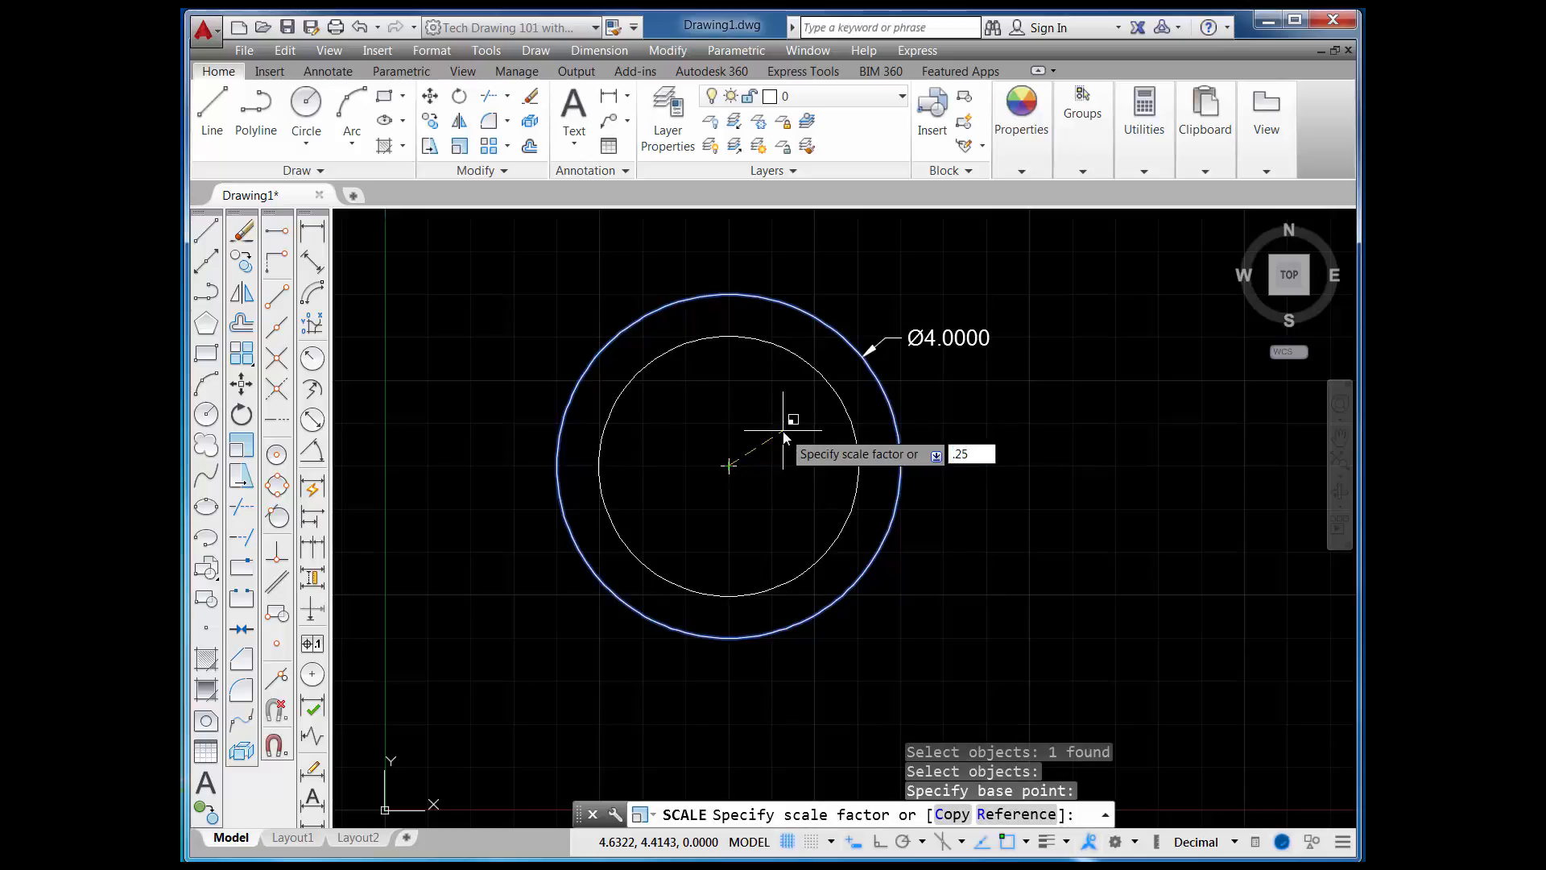
key("Return")
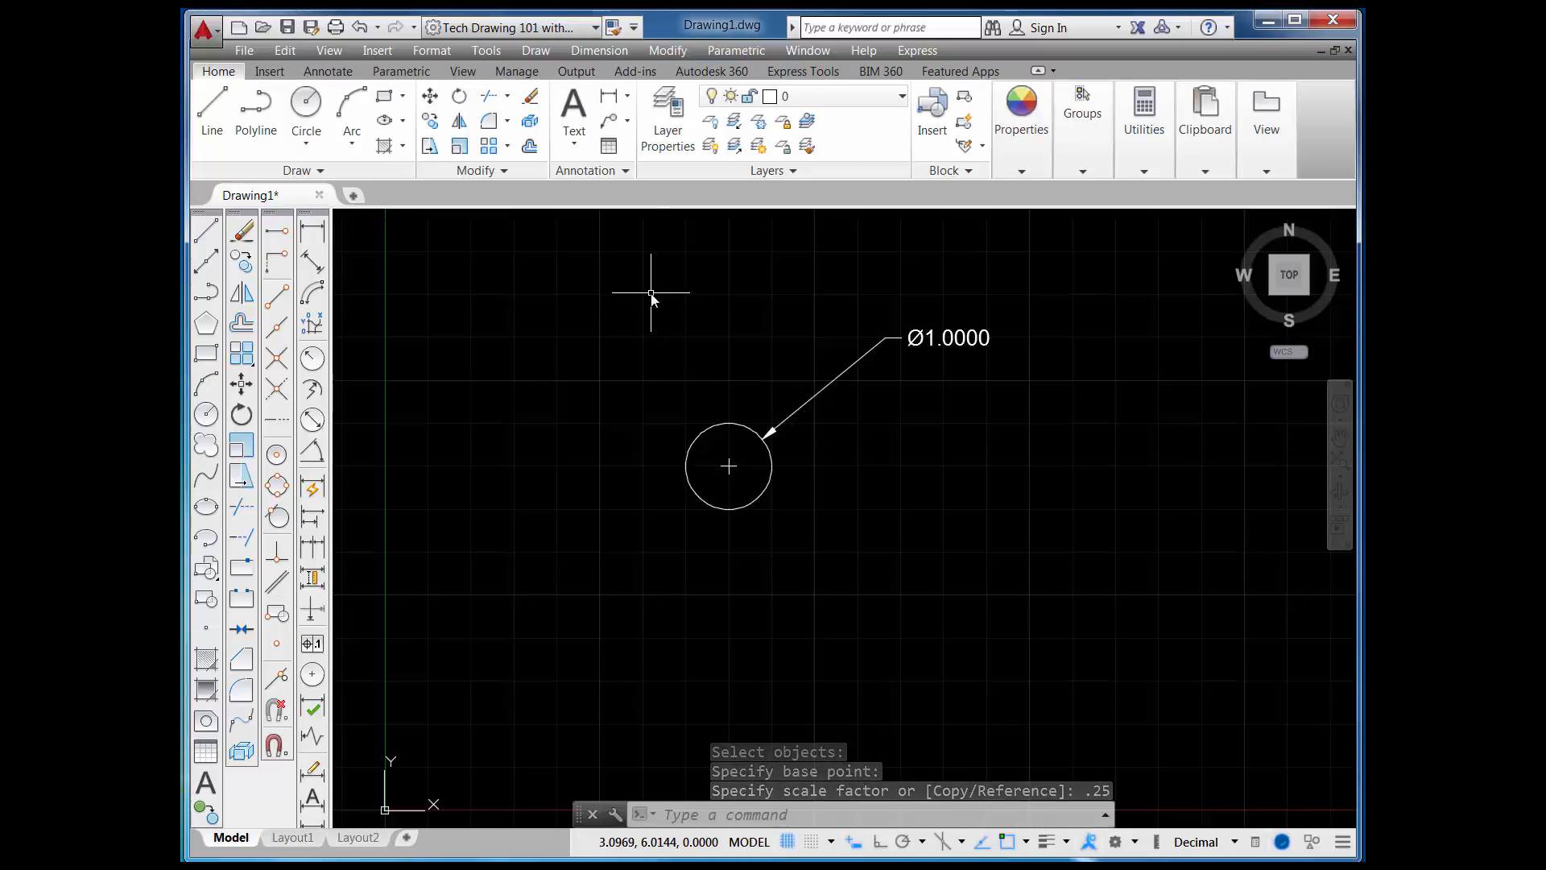
- Draw a horizontal rectangle by two opposite corners, above and to the left of the circle
left_click(206, 354)
left_click(489, 370)
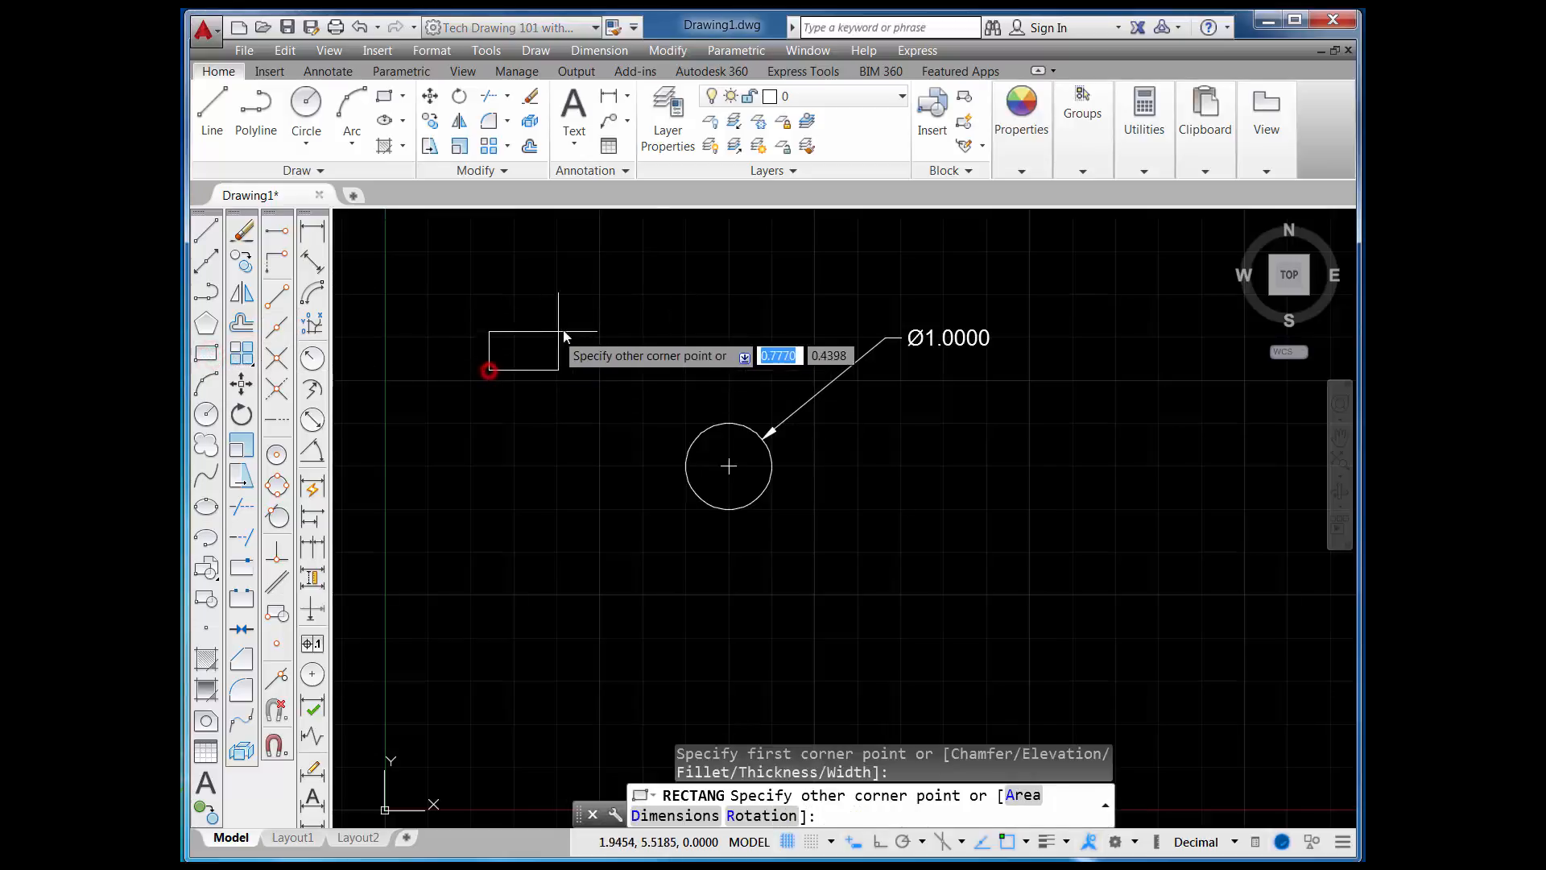
left_click(627, 304)
middle_click_drag(692, 347, 721, 403)
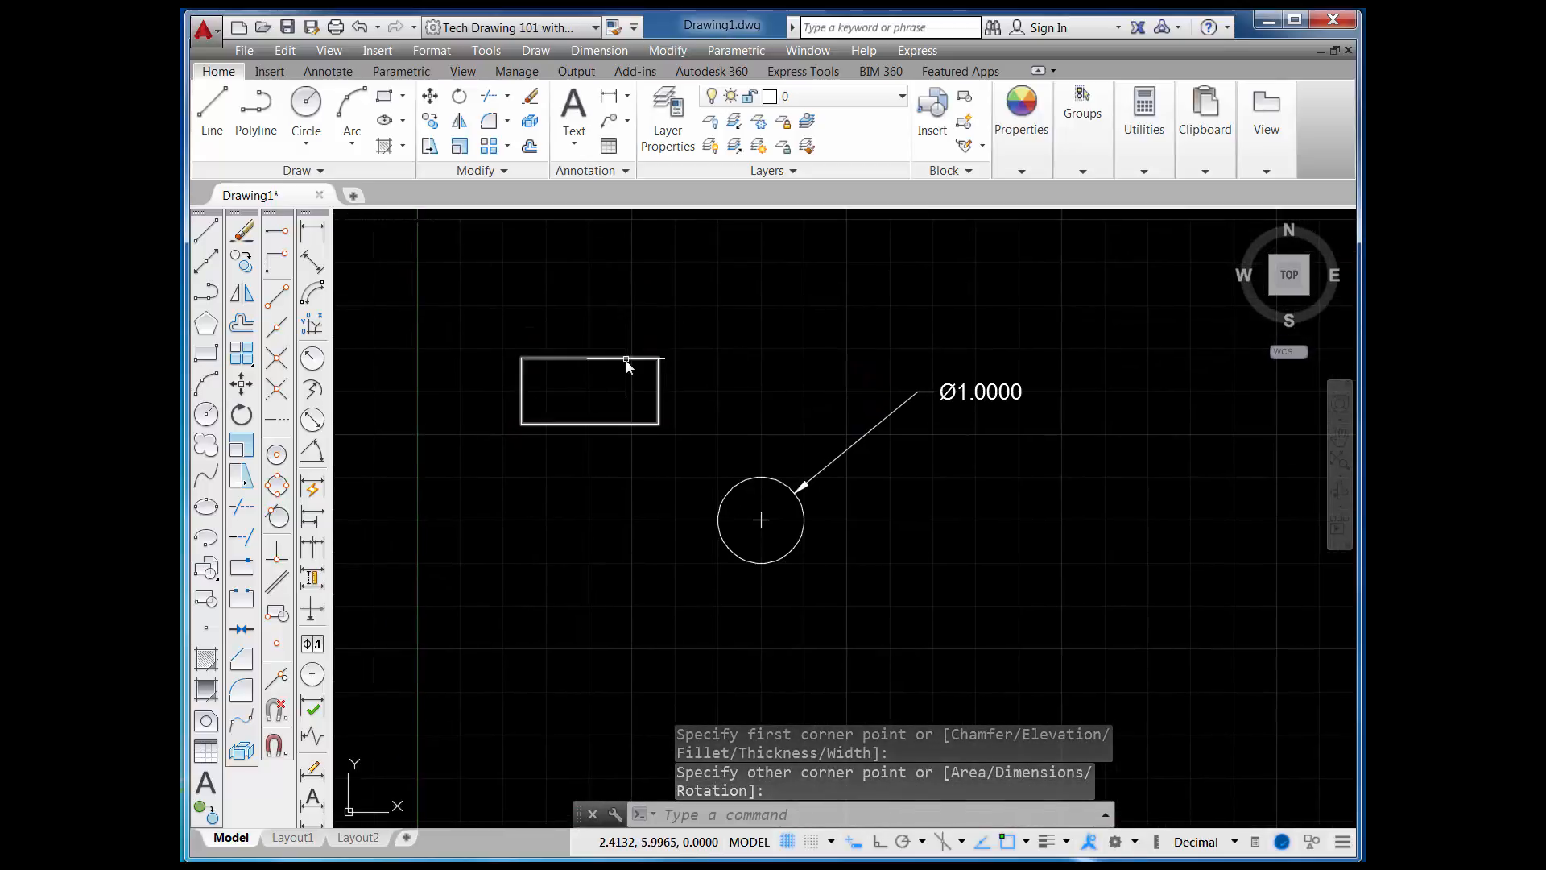
- Scale the rectangle by a factor of 2, using its lower-left corner as the base point
left_click(458, 147)
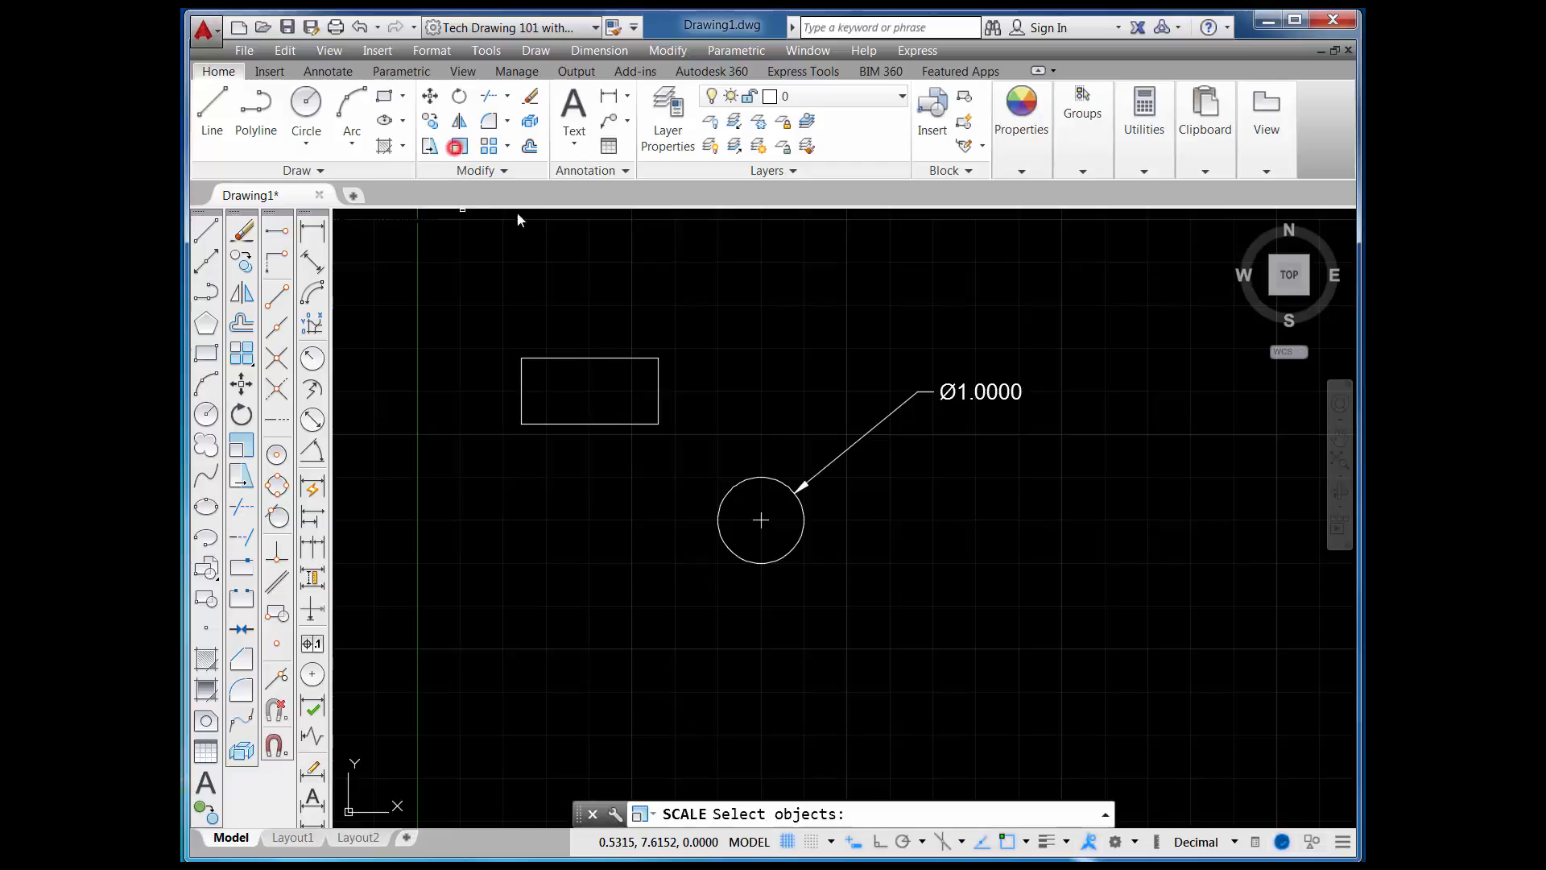
left_click(499, 330)
left_click(672, 455)
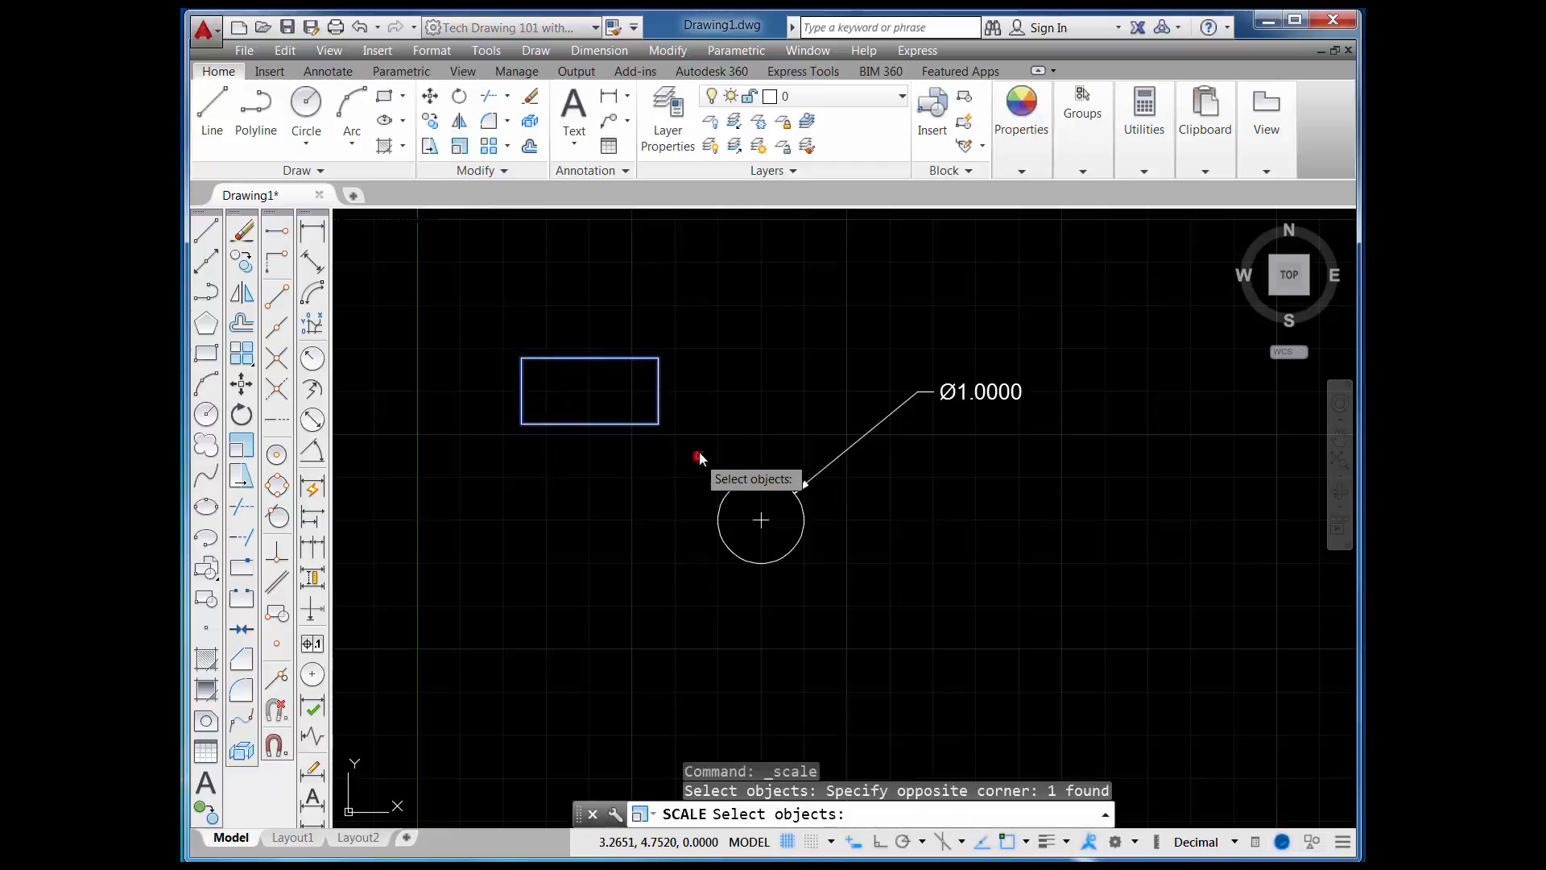
key("Return")
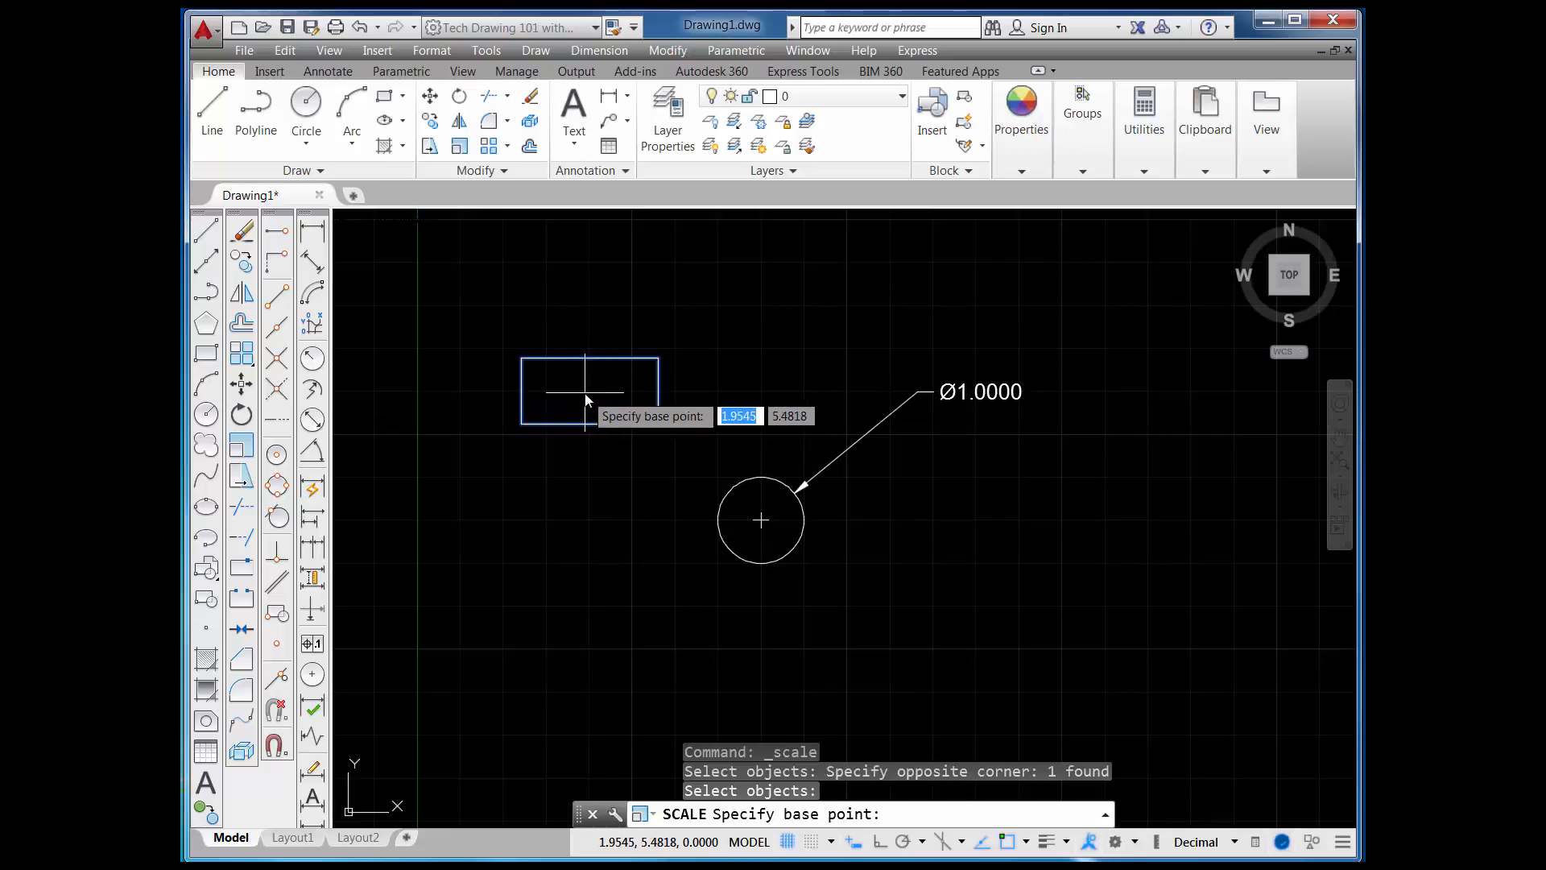
left_click(522, 423)
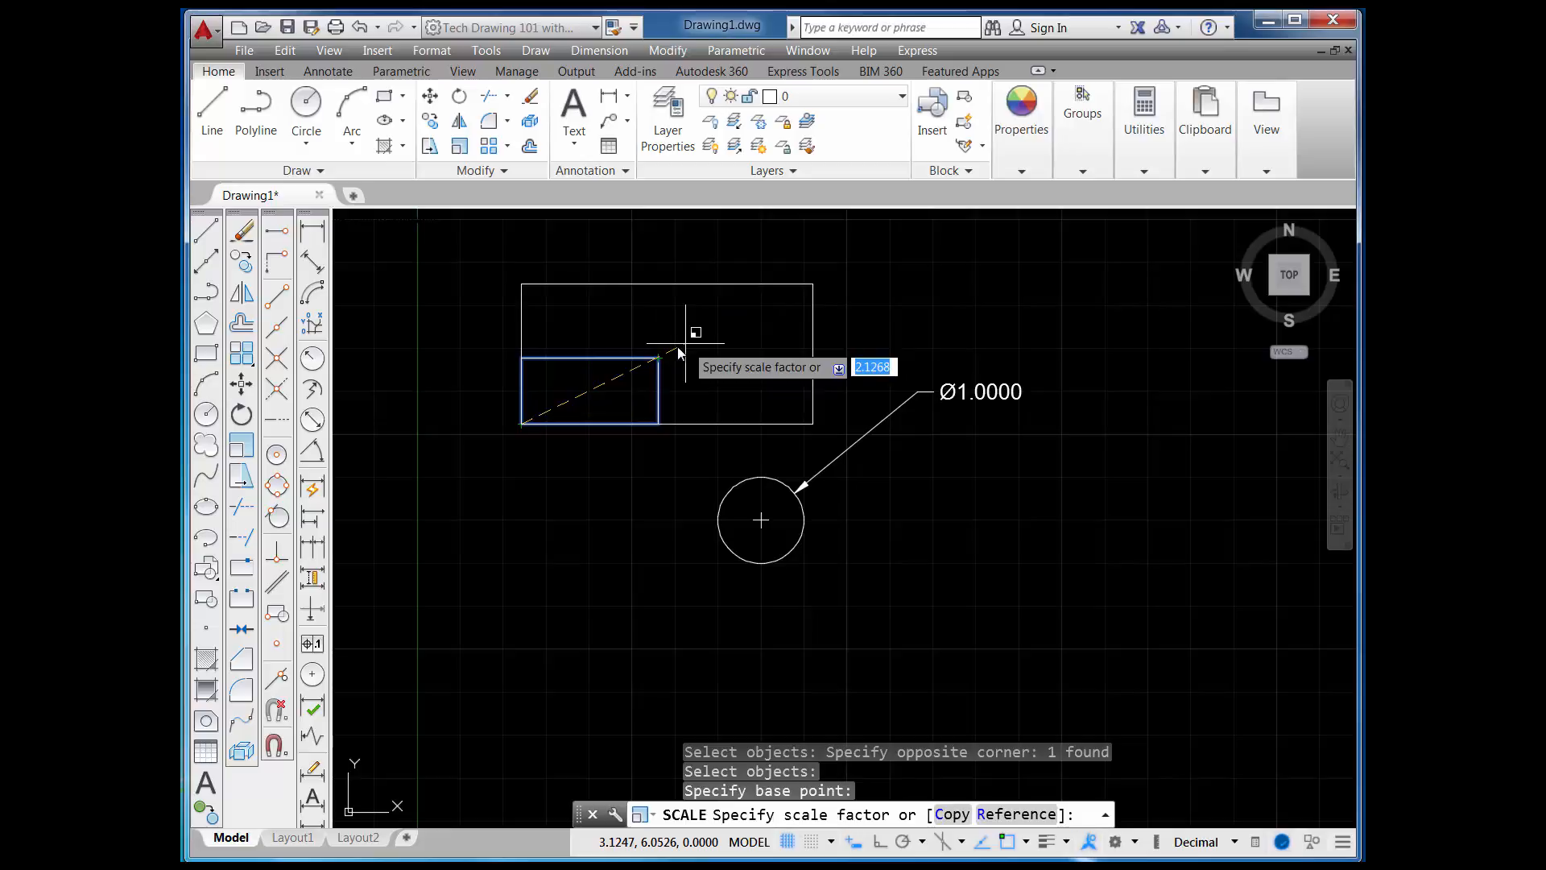
type("2")
key("Return")
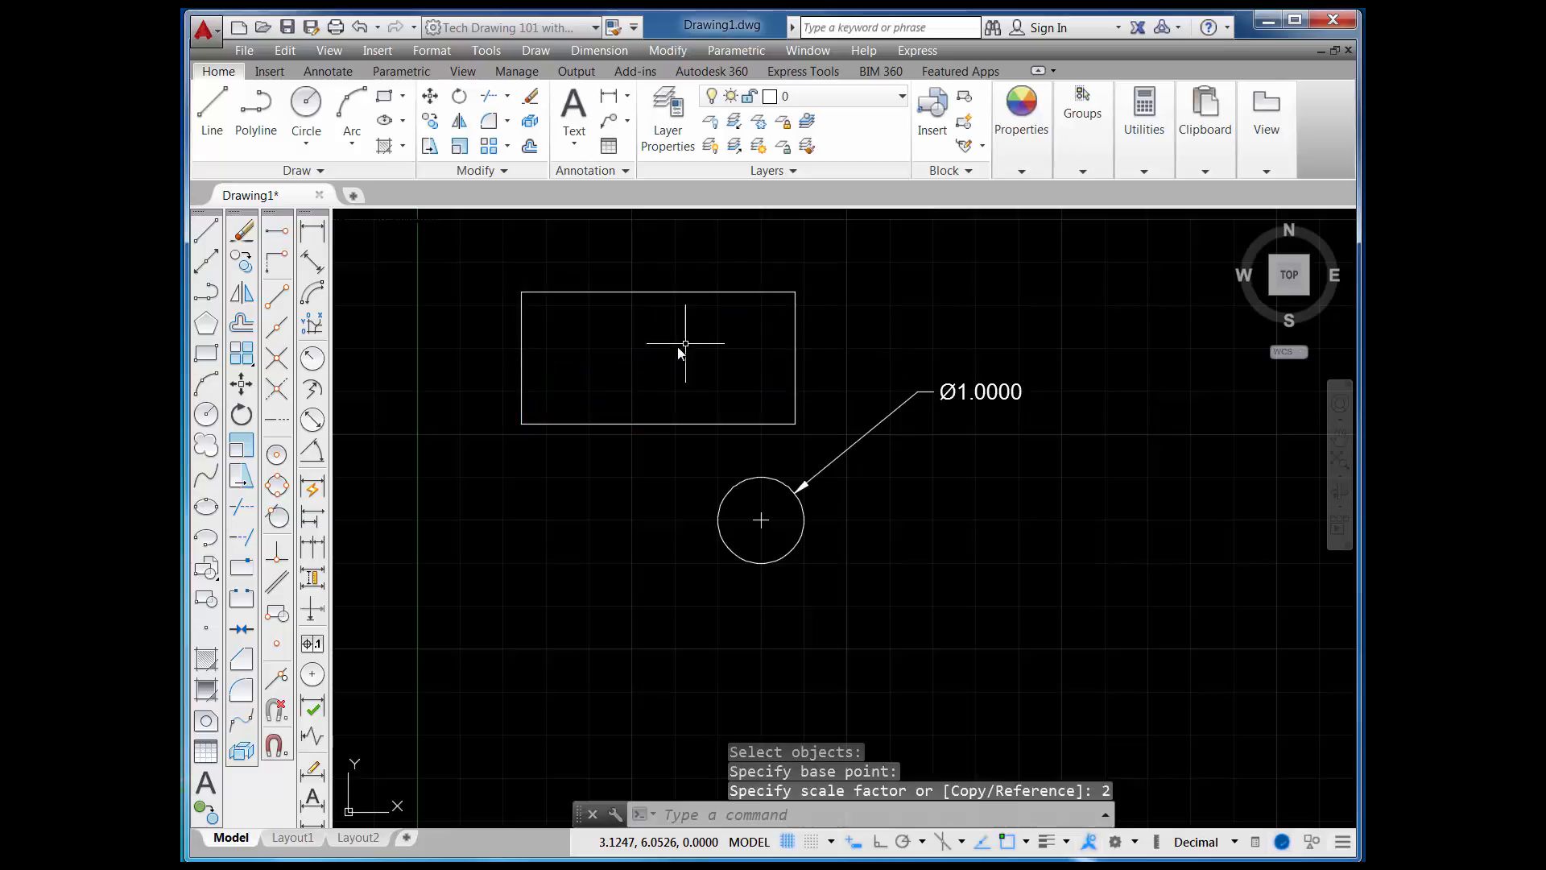